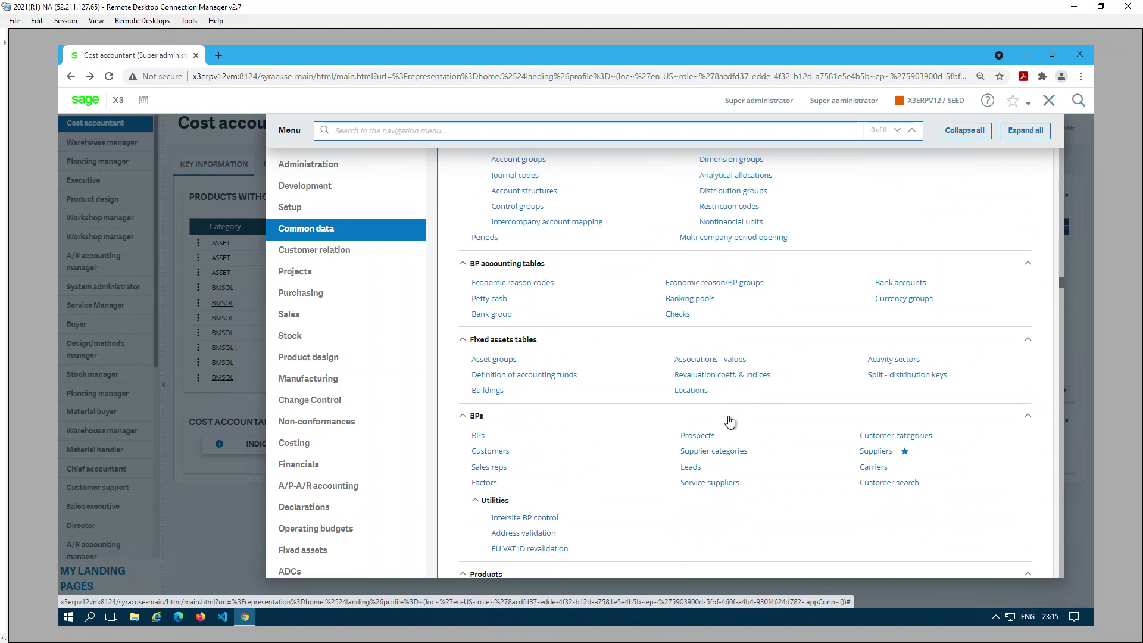
Step: Open the product-site record of product FIN070 at site NA023 and review its management and planning settings
{"action": "left_click", "coordinate": [672, 488]}
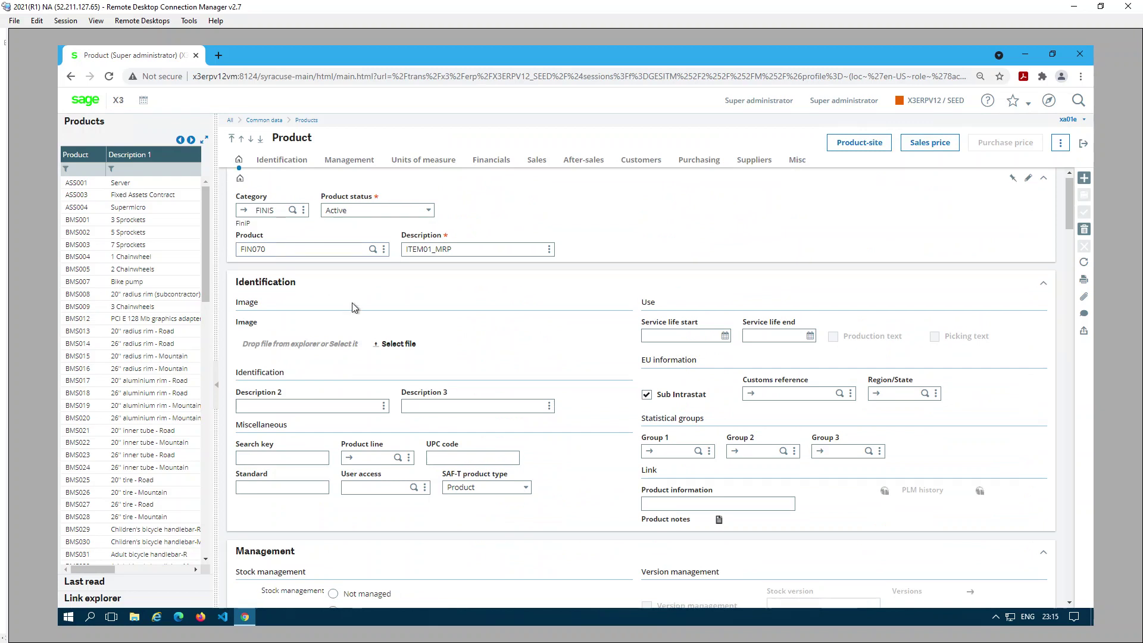
{"action": "left_click", "coordinate": [351, 163]}
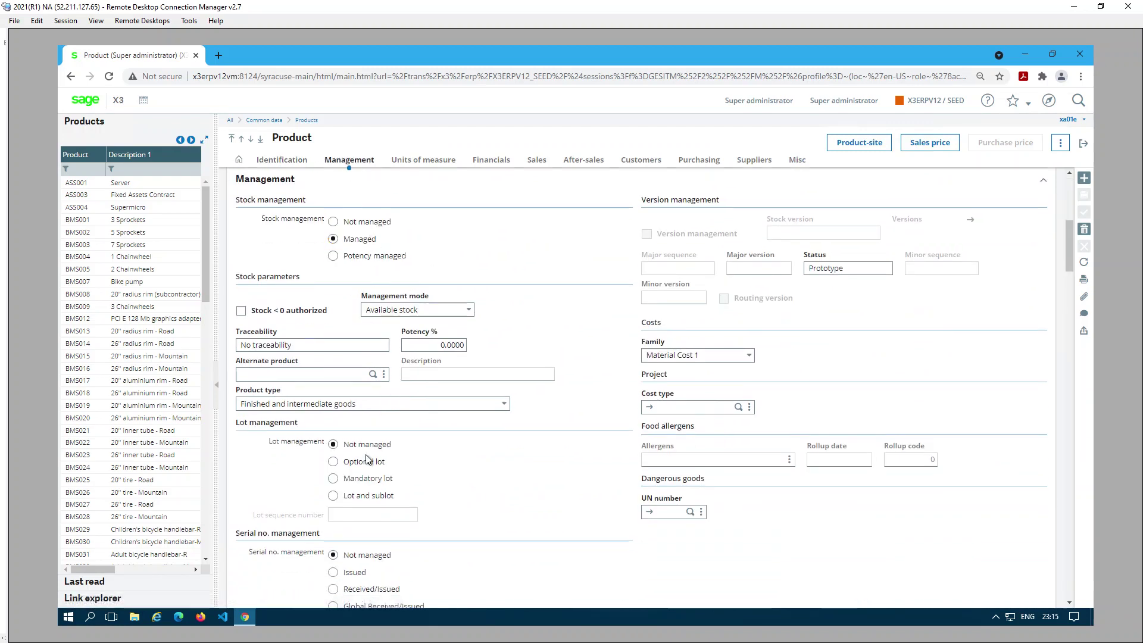
{"action": "left_click", "coordinate": [865, 150]}
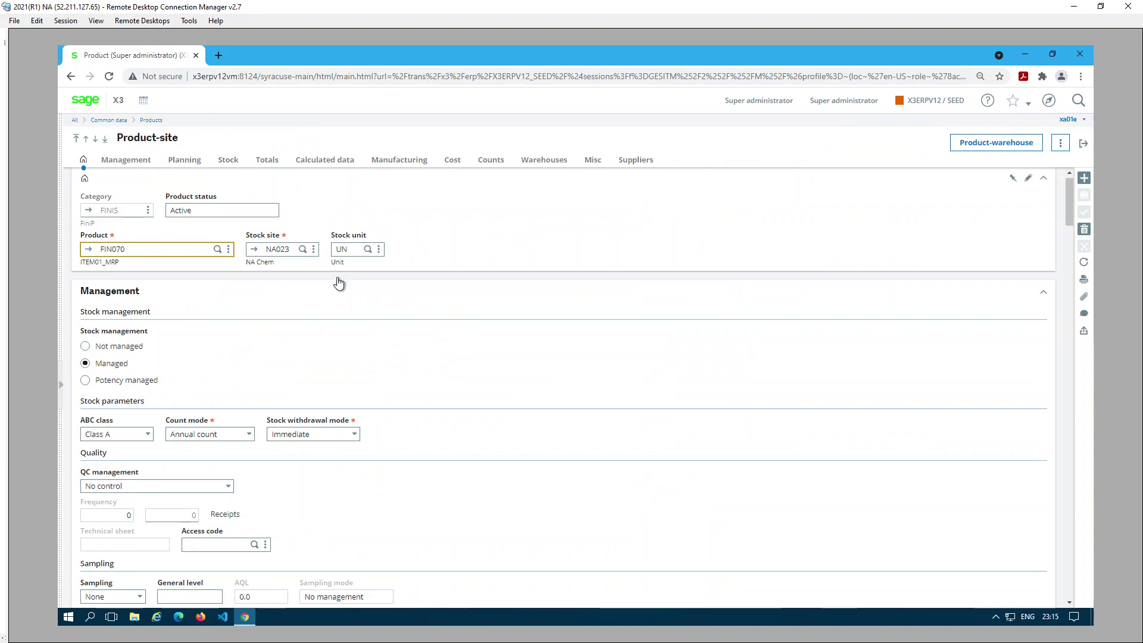
{"action": "scroll", "coordinate": [429, 327], "scroll_direction": "down", "scroll_amount": 15}
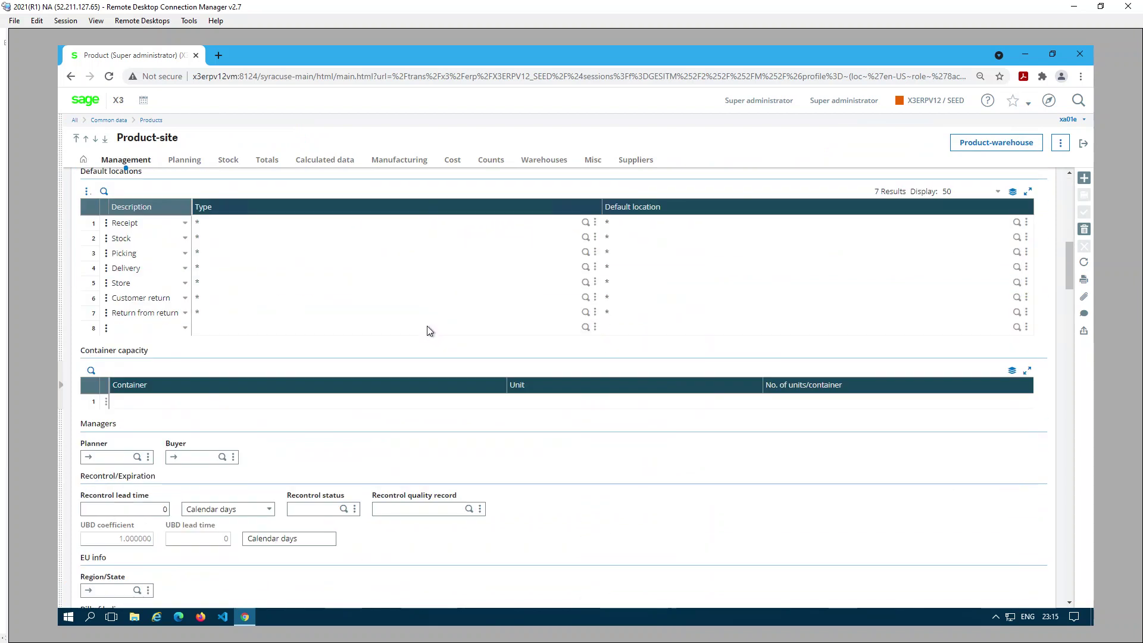
{"action": "scroll", "coordinate": [422, 336], "scroll_direction": "down", "scroll_amount": 3}
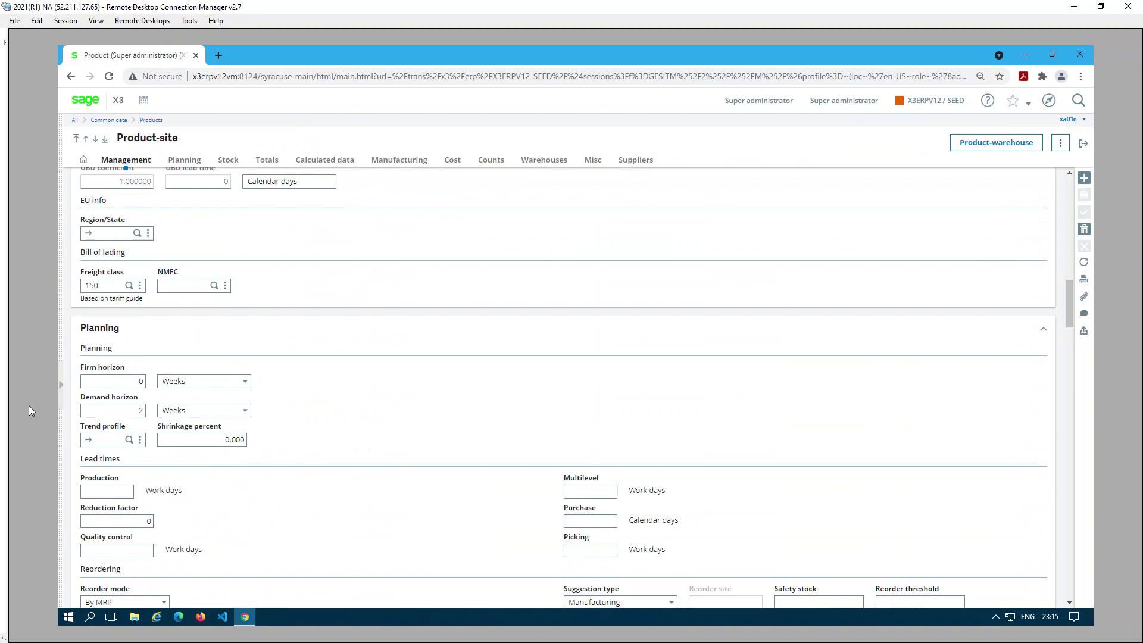
{"action": "left_click", "coordinate": [117, 410]}
{"action": "scroll", "coordinate": [331, 400], "scroll_direction": "down", "scroll_amount": 6}
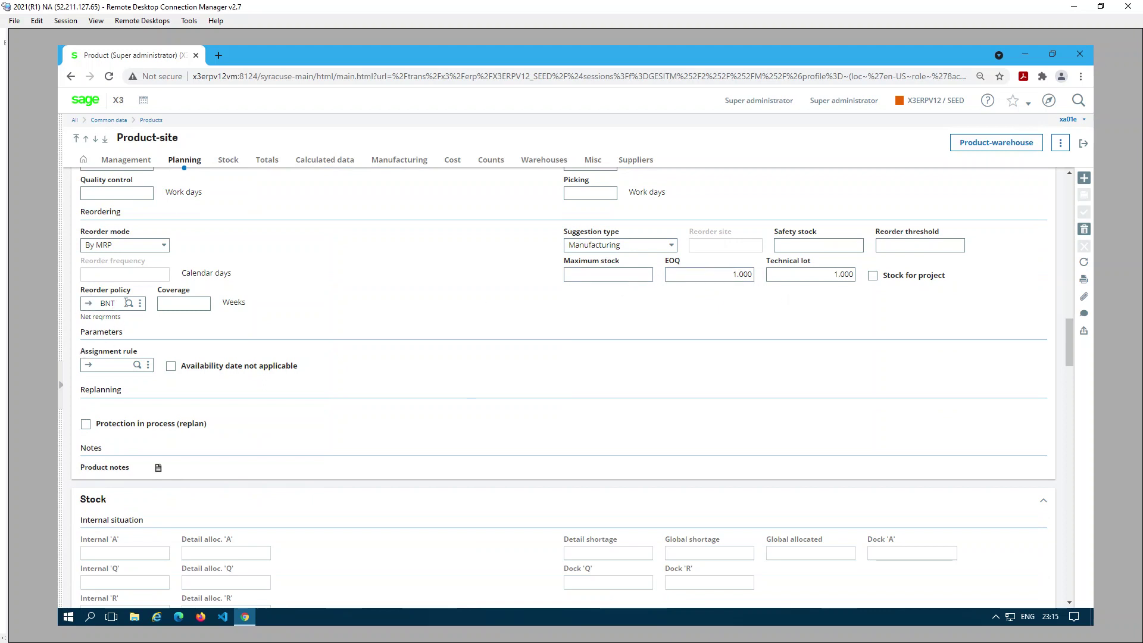
Step: Inspect the definition of FIN070's reorder policy and close the product-site and product records
{"action": "left_click", "coordinate": [89, 305]}
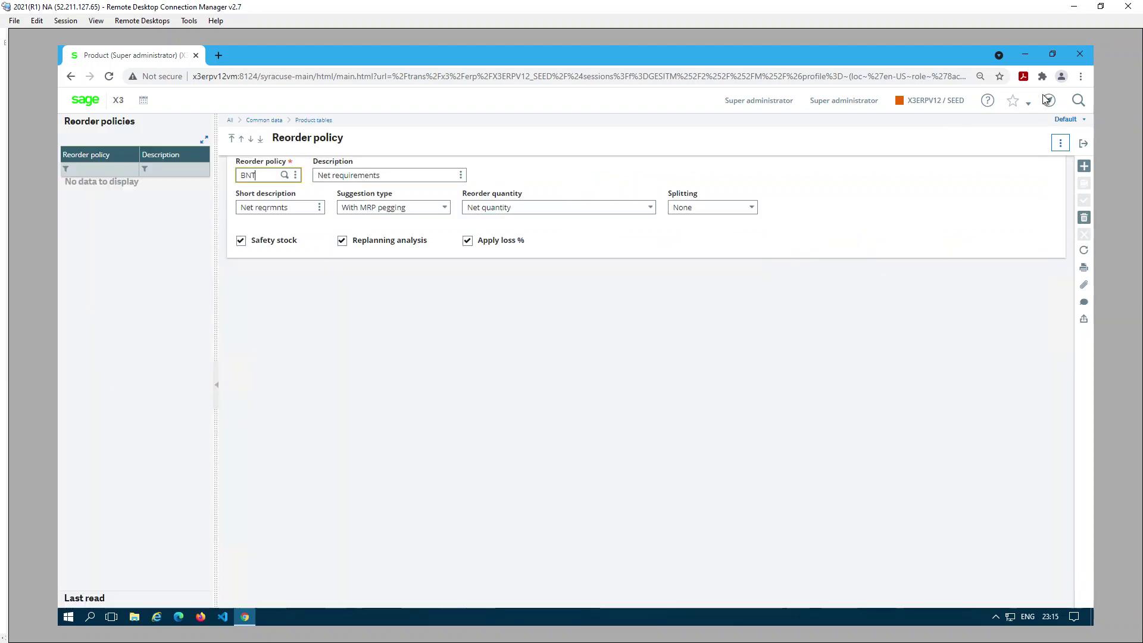
{"action": "left_click", "coordinate": [1082, 145]}
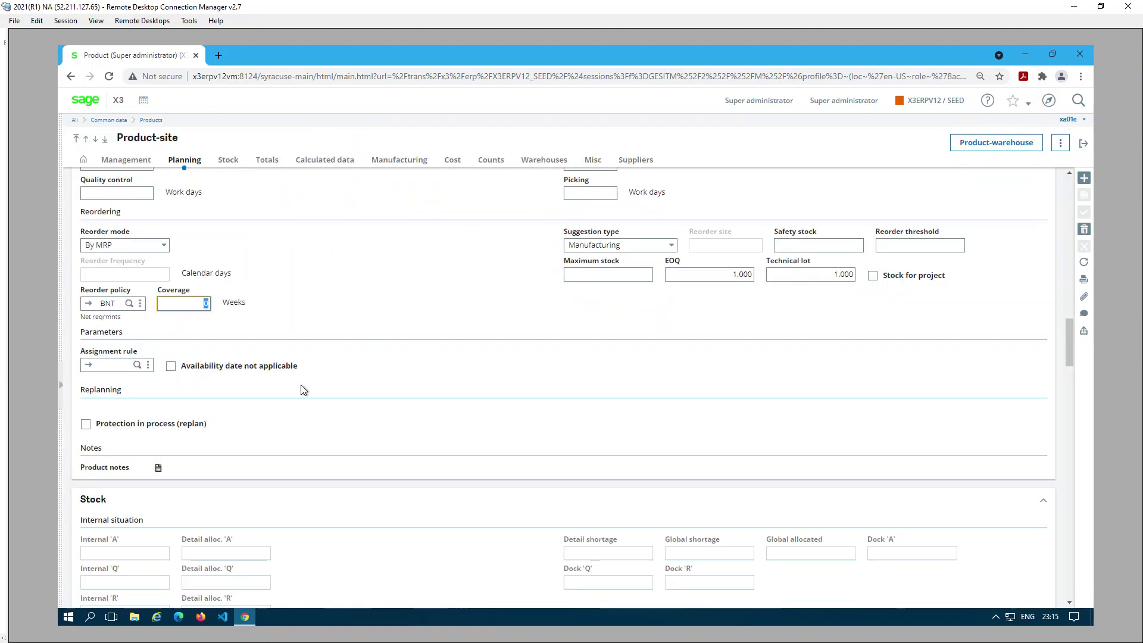
{"action": "scroll", "coordinate": [401, 413], "scroll_direction": "down", "scroll_amount": 7}
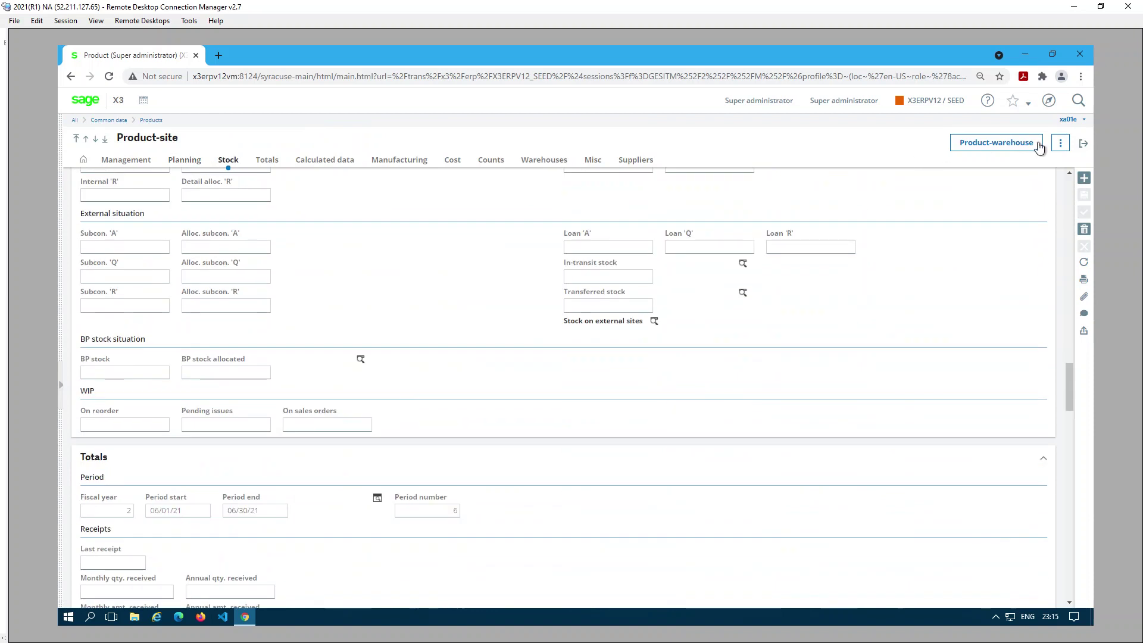
{"action": "left_click", "coordinate": [1084, 145]}
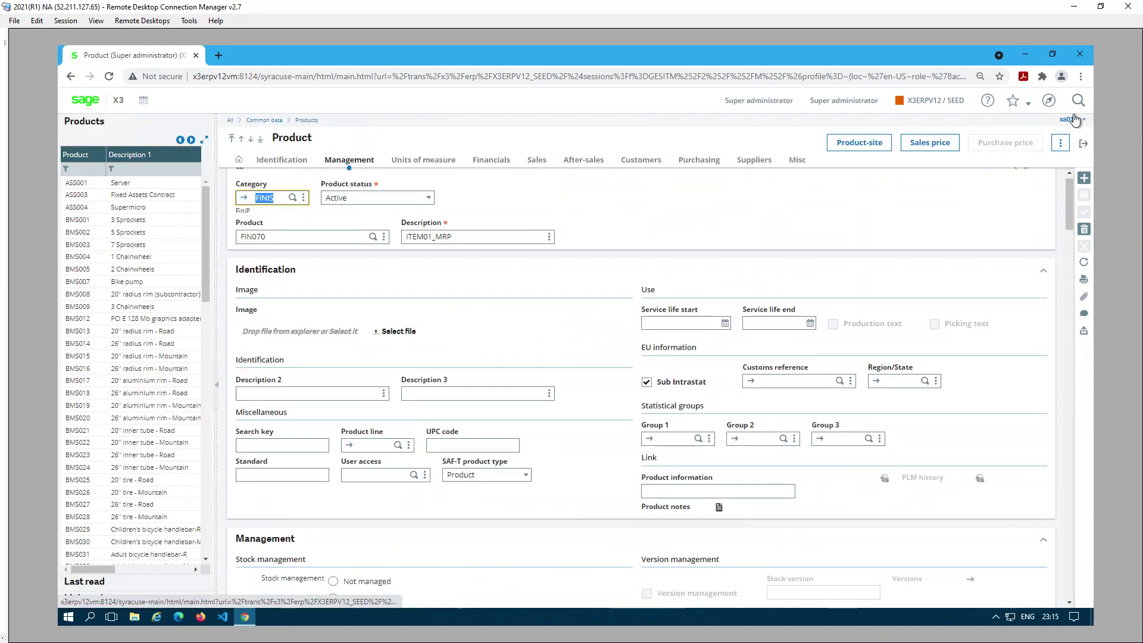
{"action": "left_click", "coordinate": [1084, 143]}
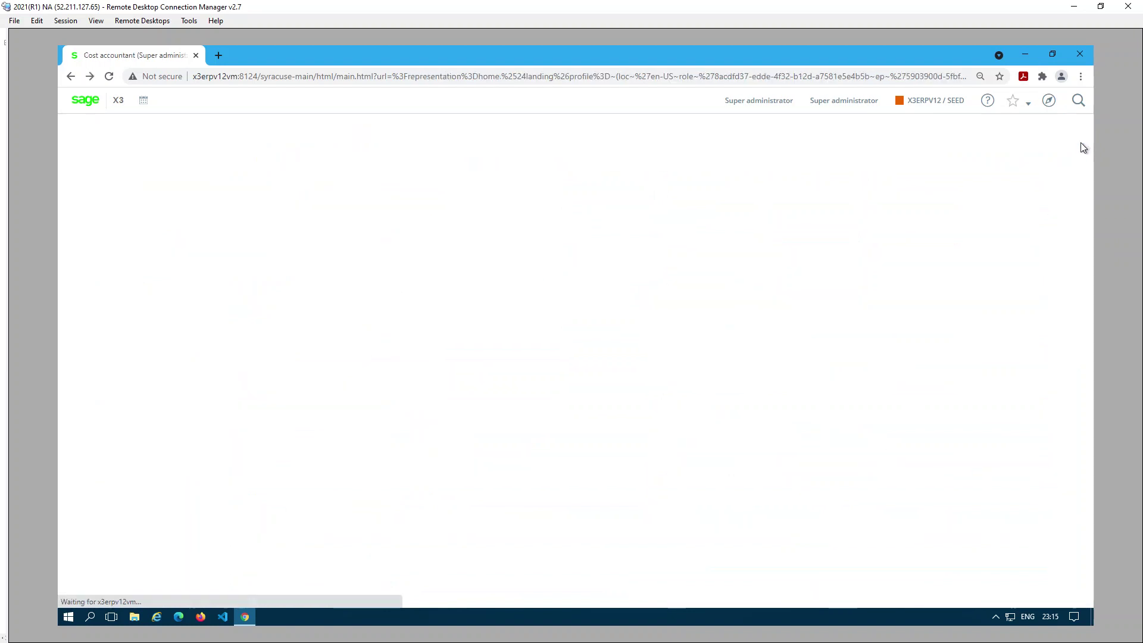
Step: Open the stock requirements parameters in the setup functions
{"action": "left_click", "coordinate": [1049, 100]}
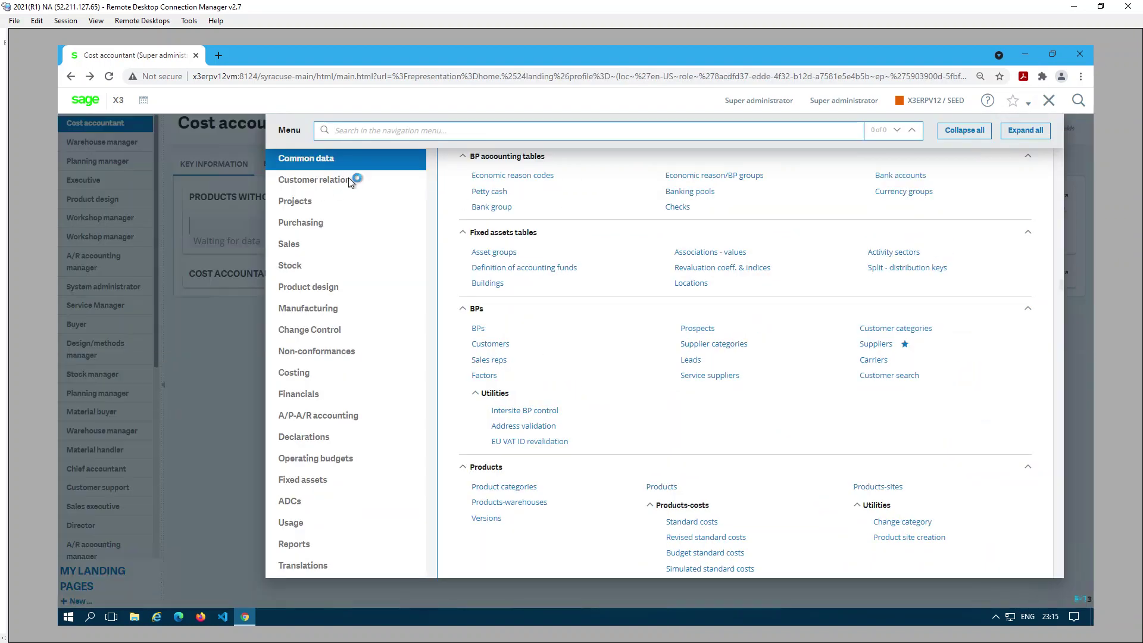
{"action": "scroll", "coordinate": [353, 225], "scroll_direction": "up", "scroll_amount": 1}
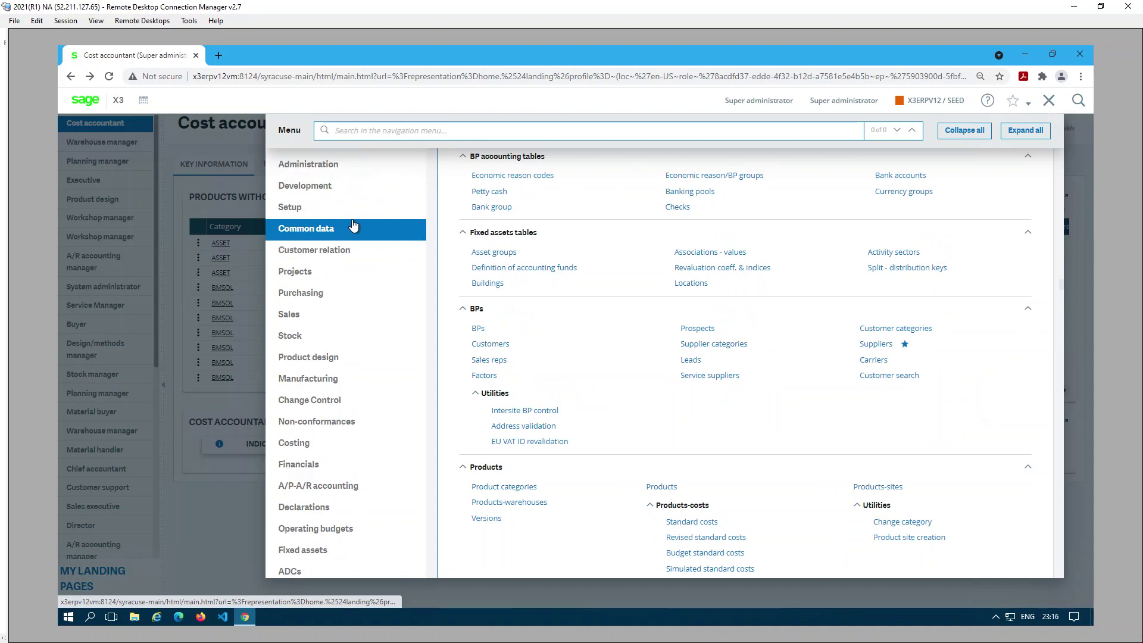
{"action": "left_click", "coordinate": [312, 217]}
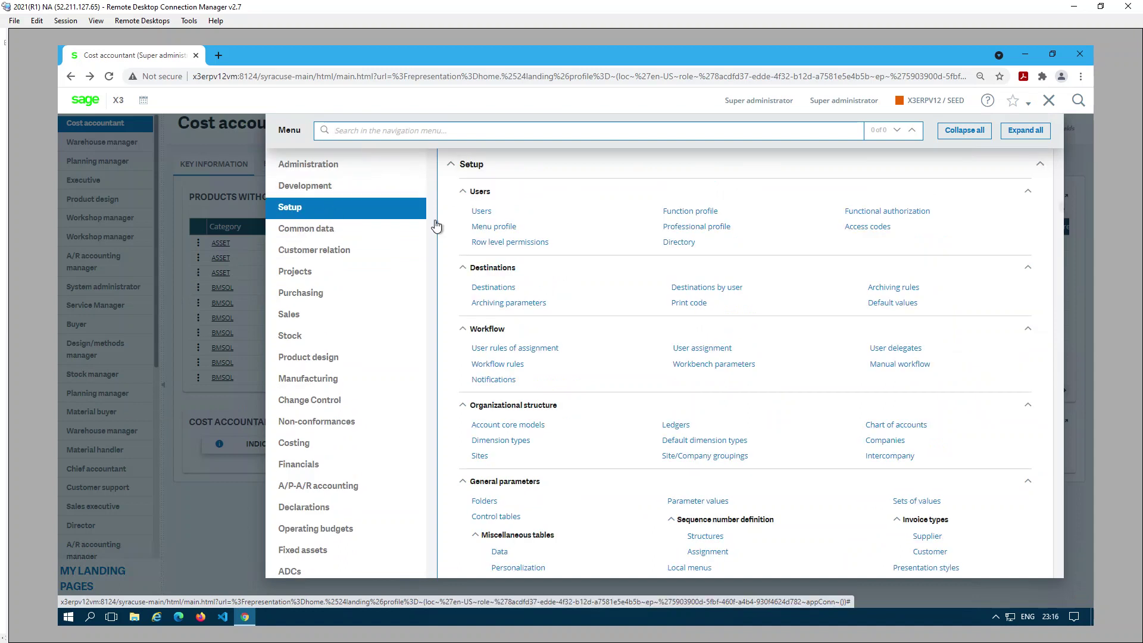
{"action": "scroll", "coordinate": [814, 399], "scroll_direction": "down", "scroll_amount": 9}
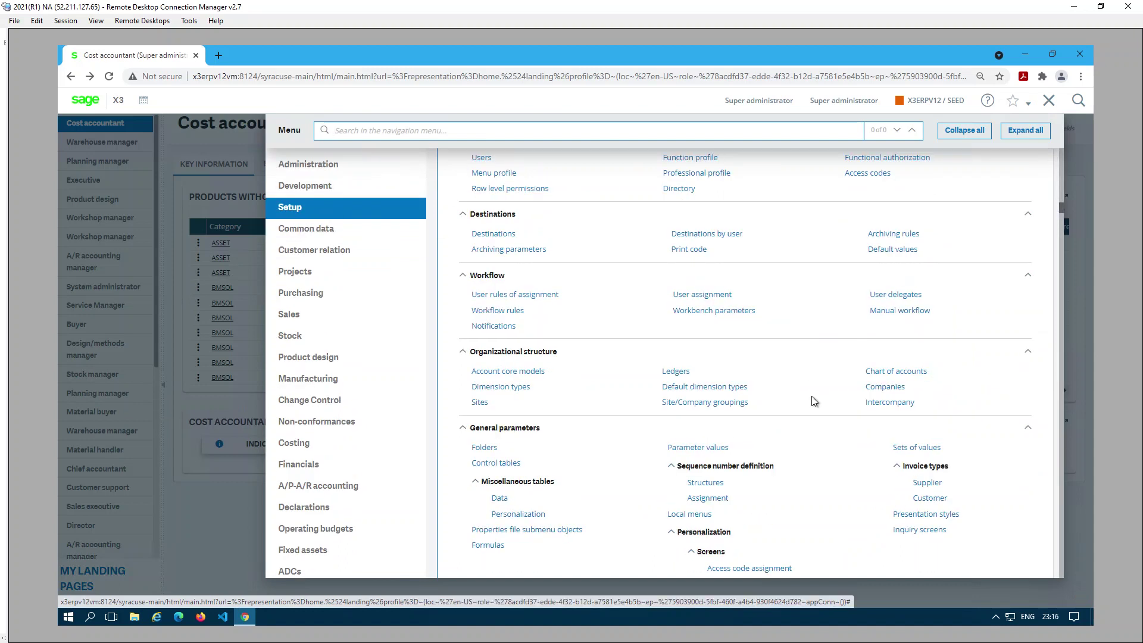
{"action": "scroll", "coordinate": [813, 399], "scroll_direction": "down", "scroll_amount": 12}
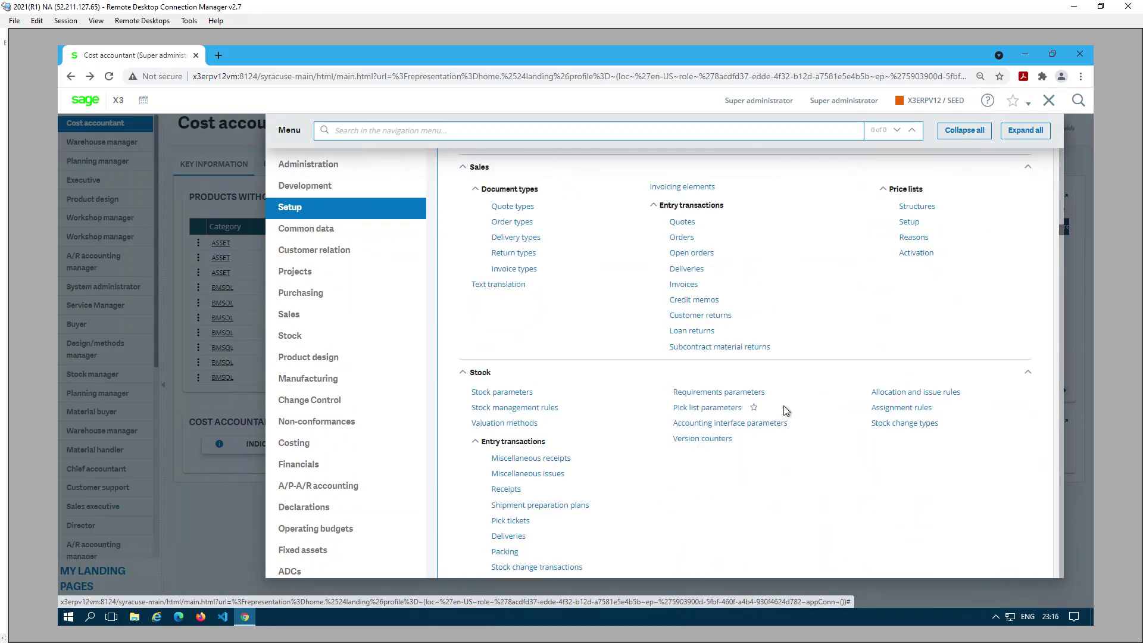
{"action": "left_click", "coordinate": [689, 391]}
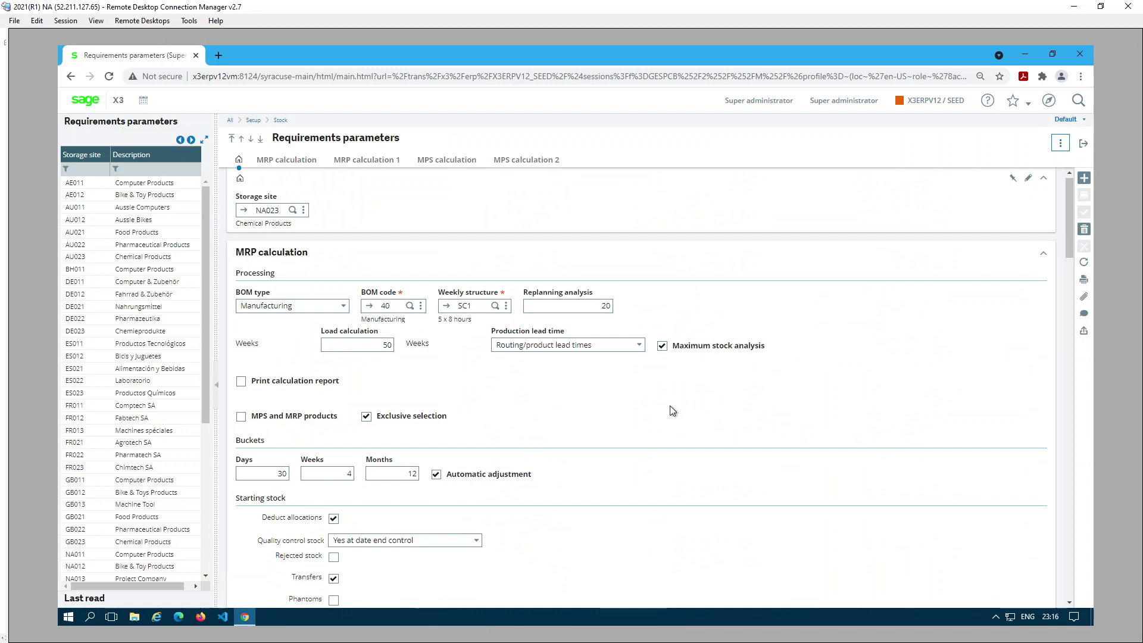
Step: Review site NA023's MRP calculation parameters, from requirements and resources to suggested orders and replanning rules, and close the function
{"action": "scroll", "coordinate": [670, 411], "scroll_direction": "down", "scroll_amount": 1}
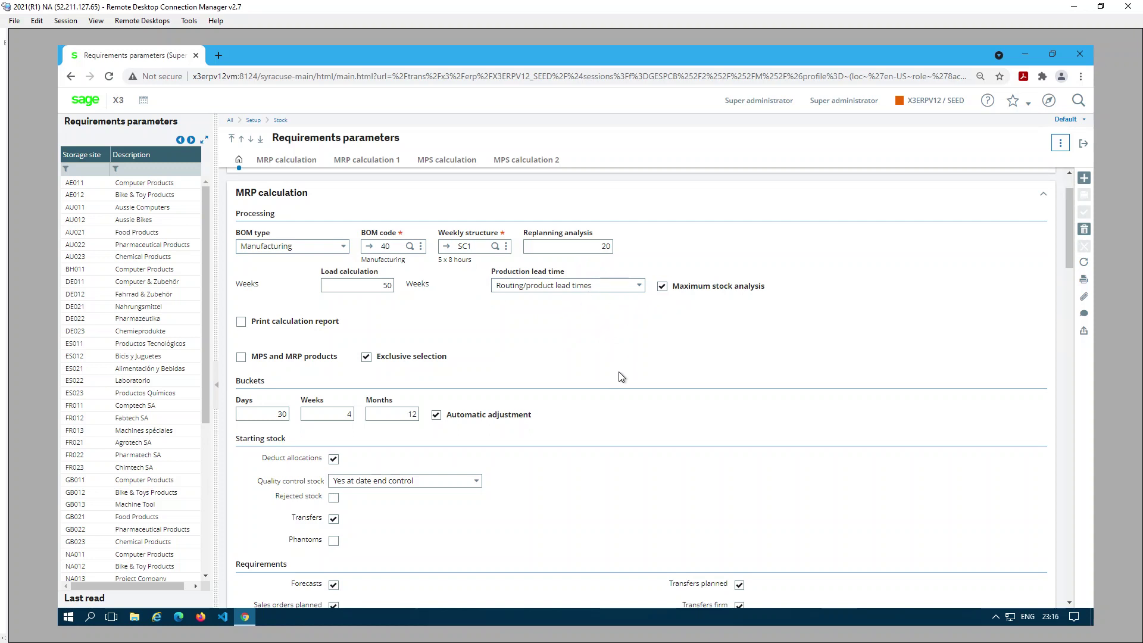
{"action": "scroll", "coordinate": [620, 373], "scroll_direction": "down", "scroll_amount": 4}
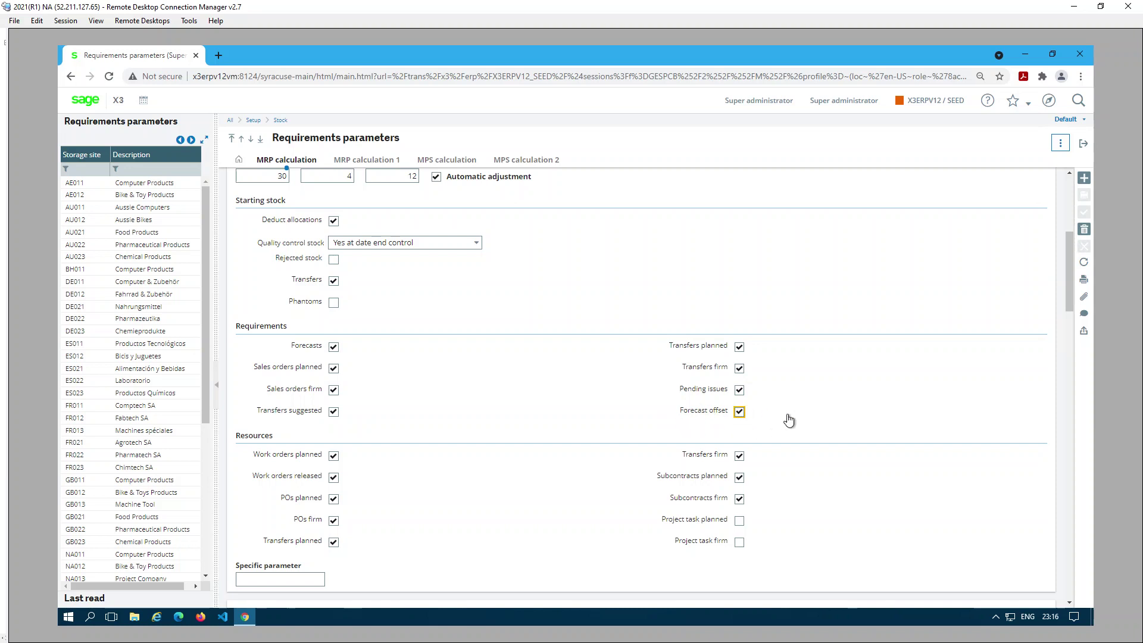
{"action": "scroll", "coordinate": [812, 409], "scroll_direction": "down", "scroll_amount": 4}
{"action": "left_click", "coordinate": [840, 383]}
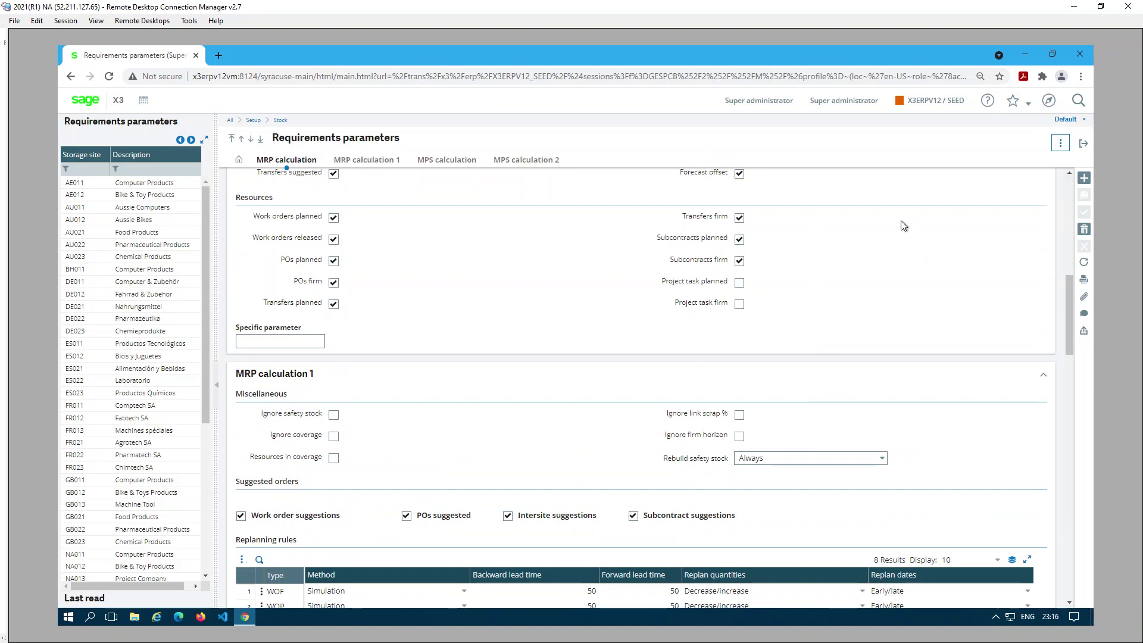
{"action": "scroll", "coordinate": [840, 361], "scroll_direction": "down", "scroll_amount": 4}
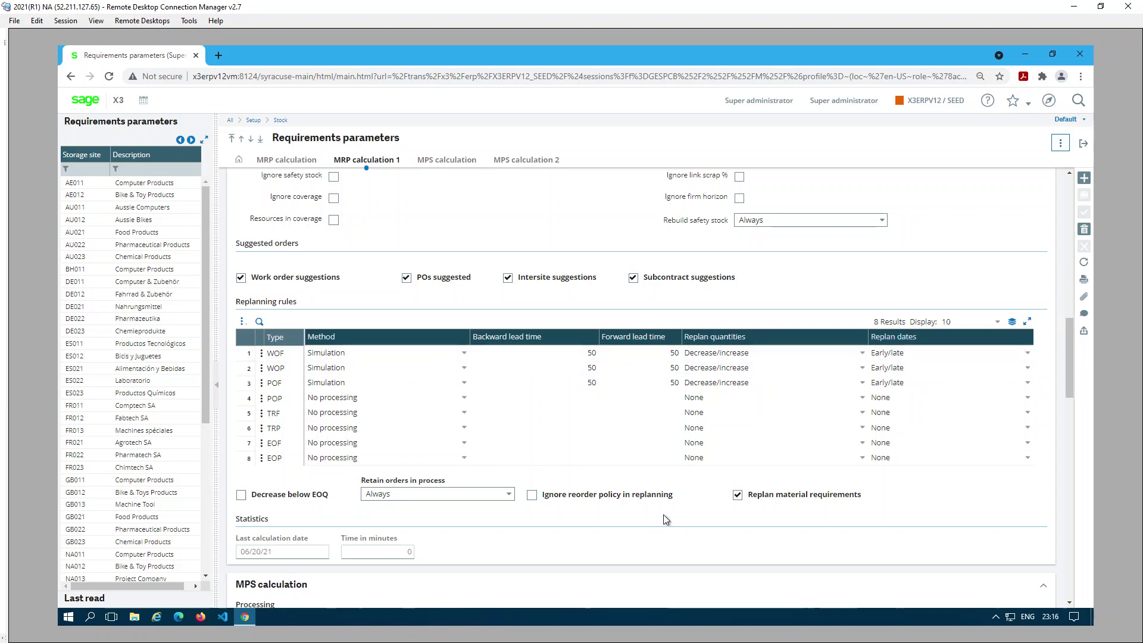
{"action": "left_click", "coordinate": [1083, 144]}
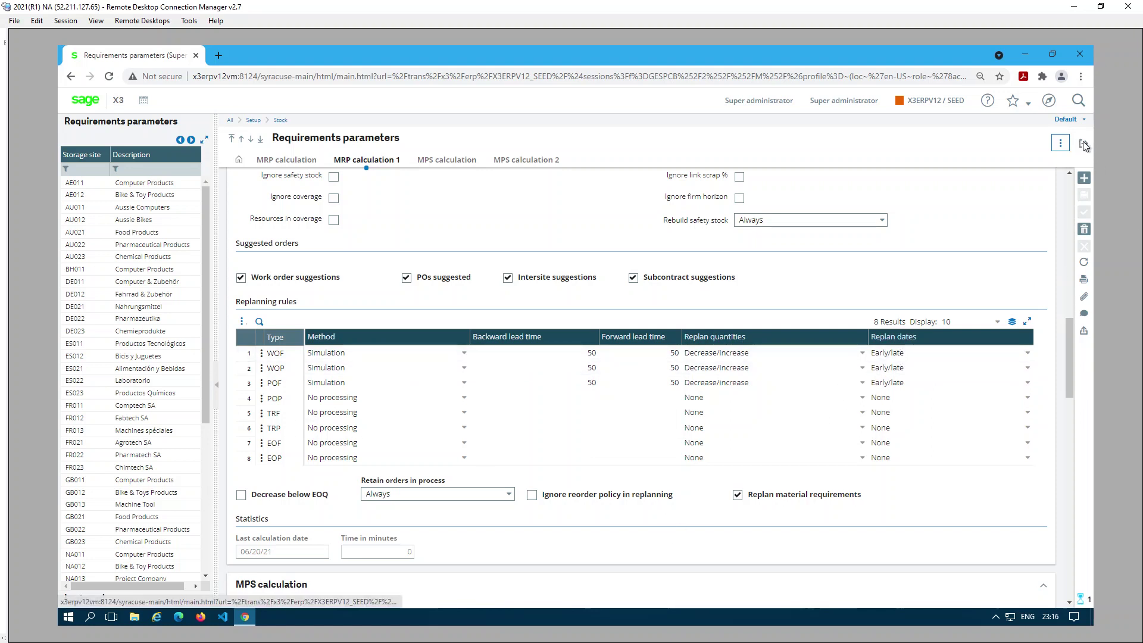
Step: Open the manufacturing demand forecasts for product FIN070 at site NA023 with start date 07/01/21 and end date 07/19/21
{"action": "left_click", "coordinate": [1049, 101]}
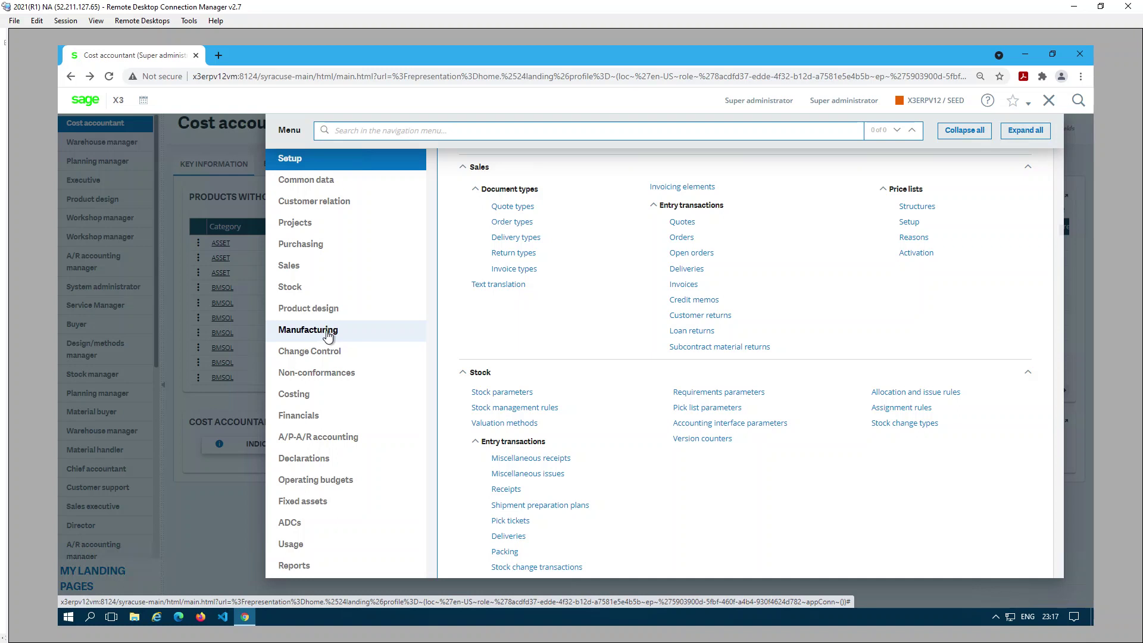
{"action": "left_click", "coordinate": [322, 337]}
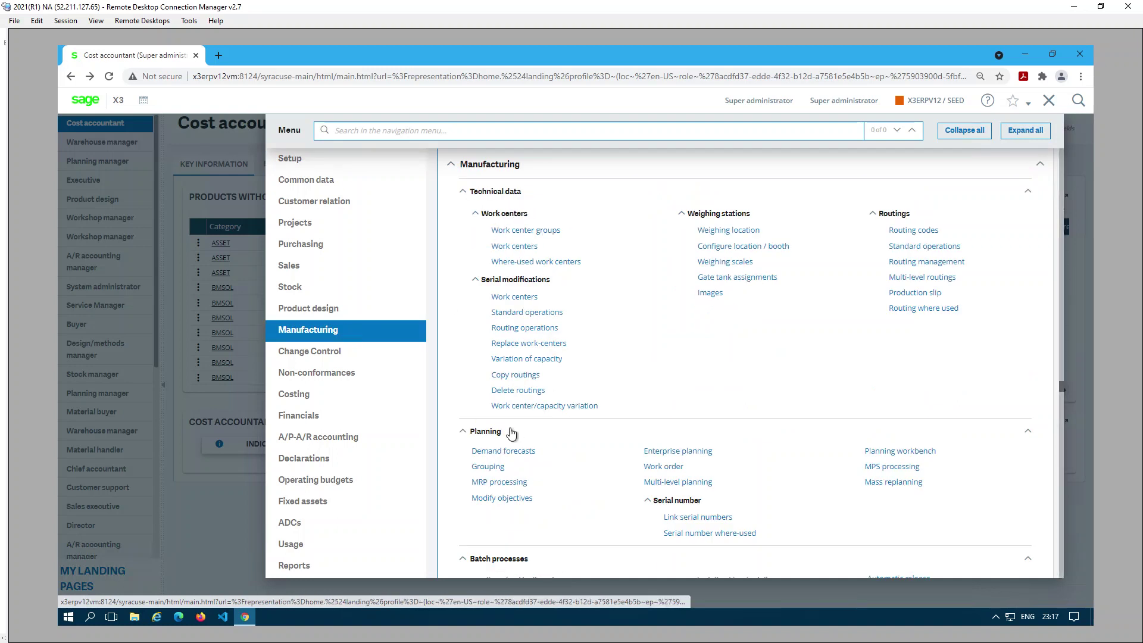
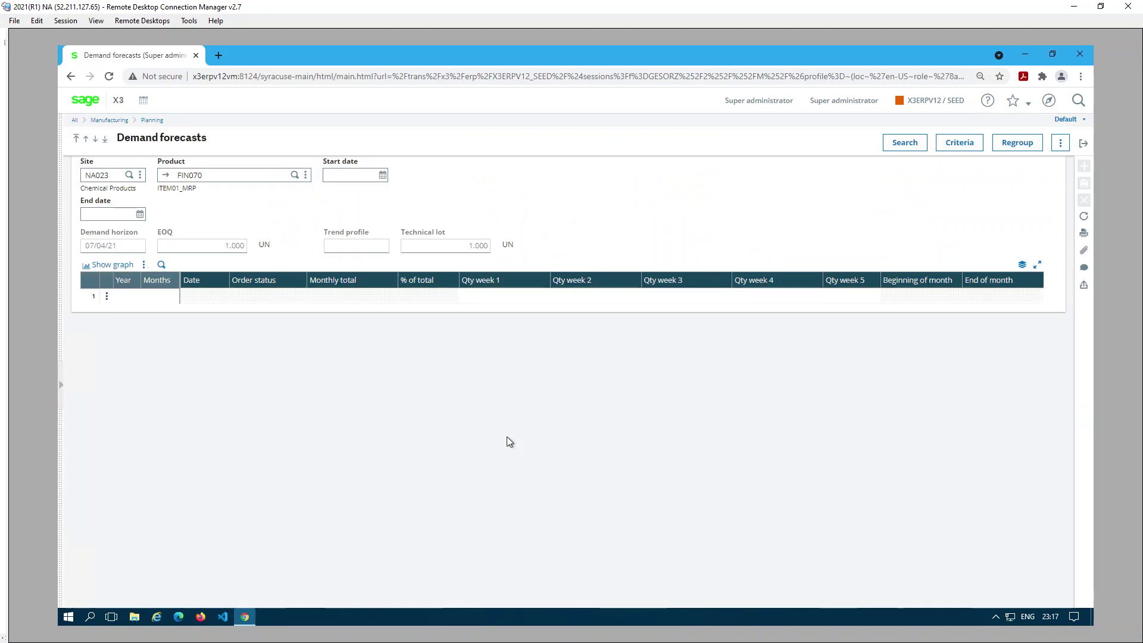
{"action": "left_click", "coordinate": [364, 173]}
{"action": "type", "text": "070121"}
{"action": "key", "text": "Tab"}
{"action": "type", "text": "07/19/21"}
{"action": "key", "text": "Tab"}
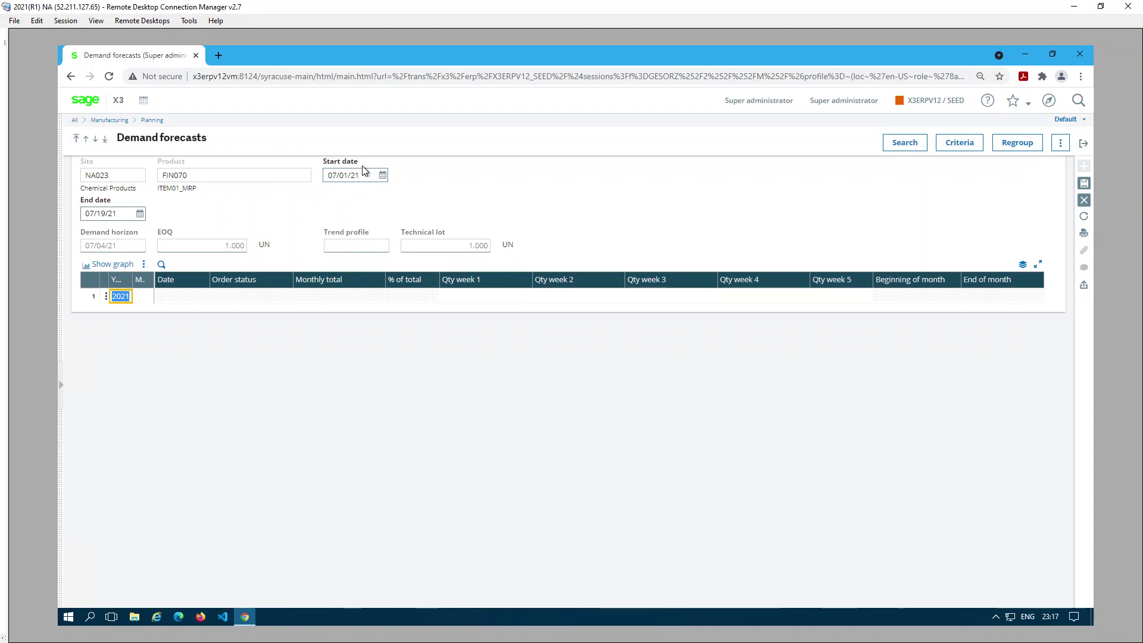
Step: Enter a July 2021 forecast of 5000 for each of weeks 1 to 4 and save it over the existing forecasts
{"action": "key", "text": "Tab"}
{"action": "type", "text": "7"}
{"action": "key", "text": "Tab"}
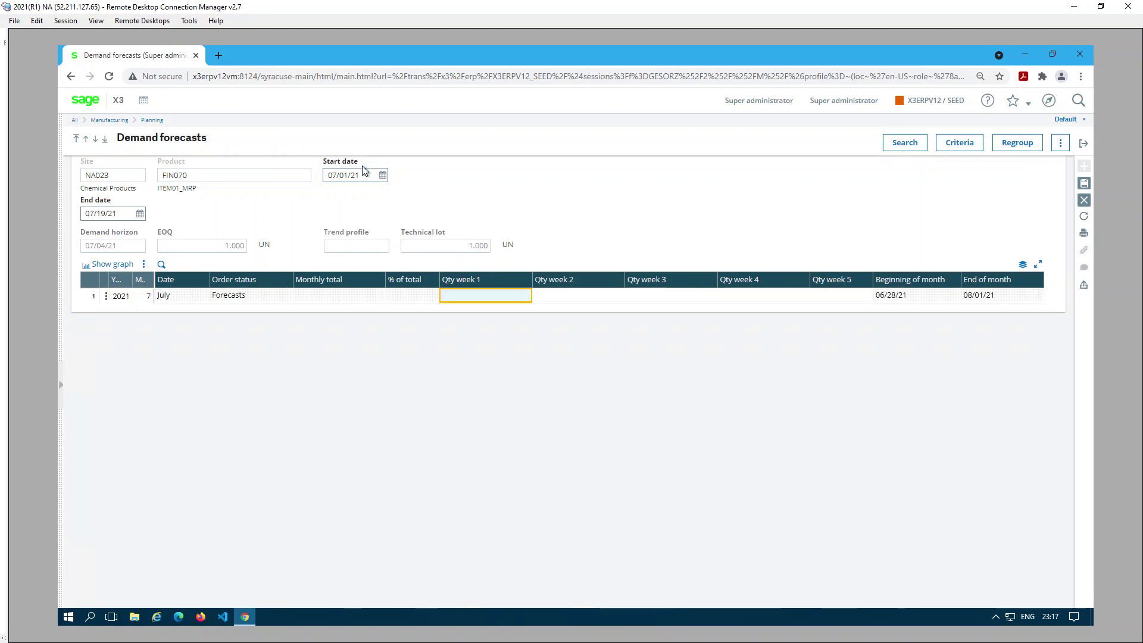
{"action": "type", "text": "5000"}
{"action": "key", "text": "Tab"}
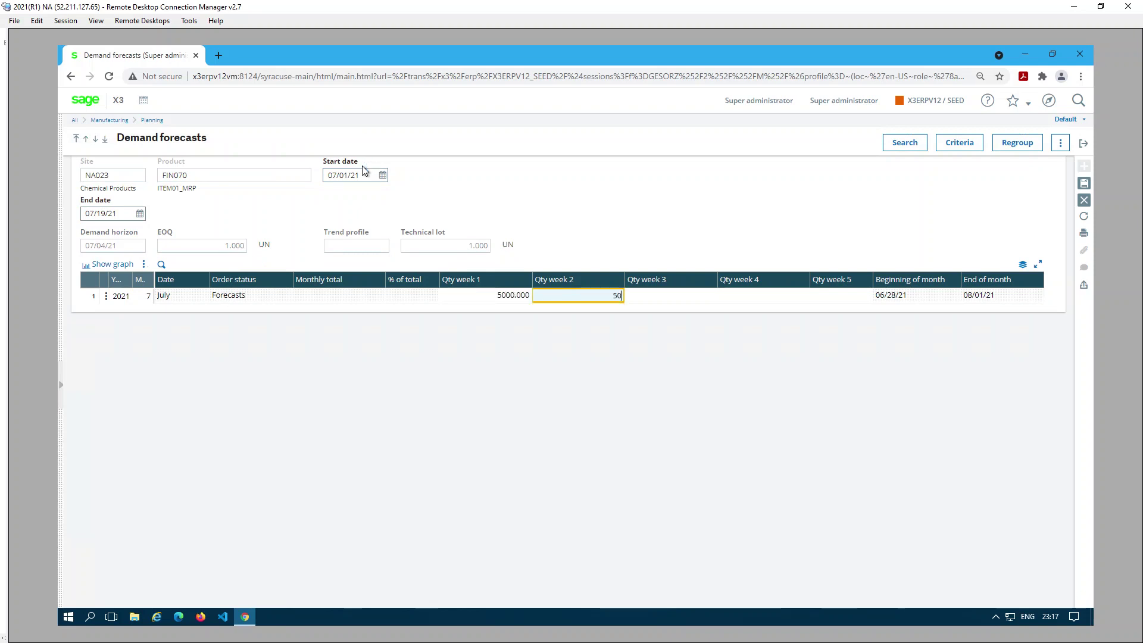
{"action": "key", "text": "Tab"}
{"action": "type", "text": "5000"}
{"action": "key", "text": "Tab"}
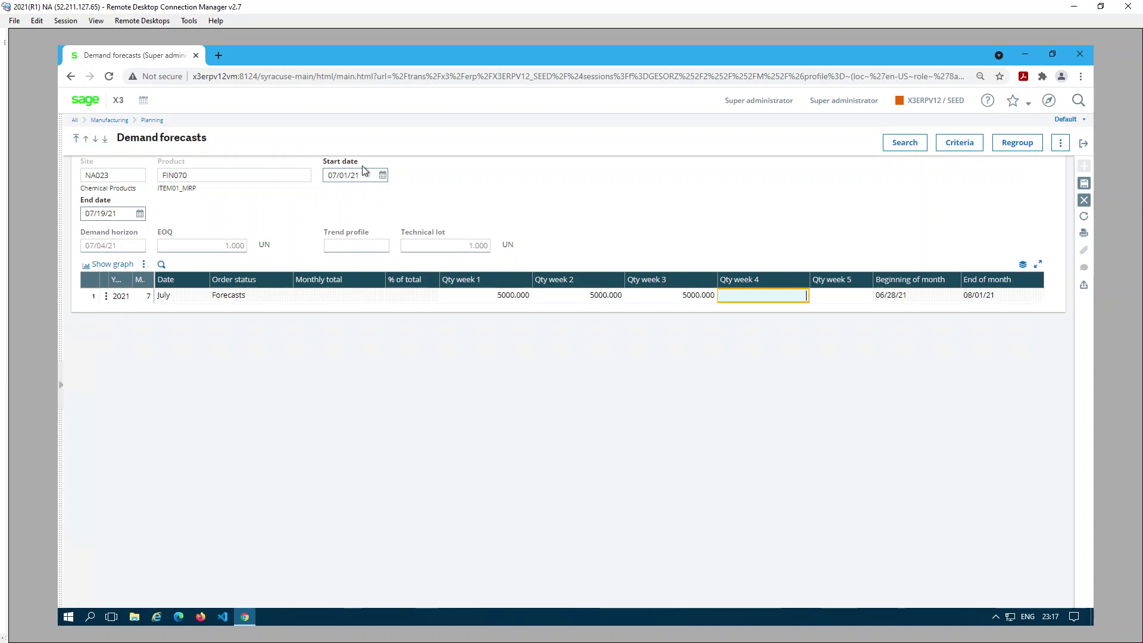
{"action": "key", "text": "Tab"}
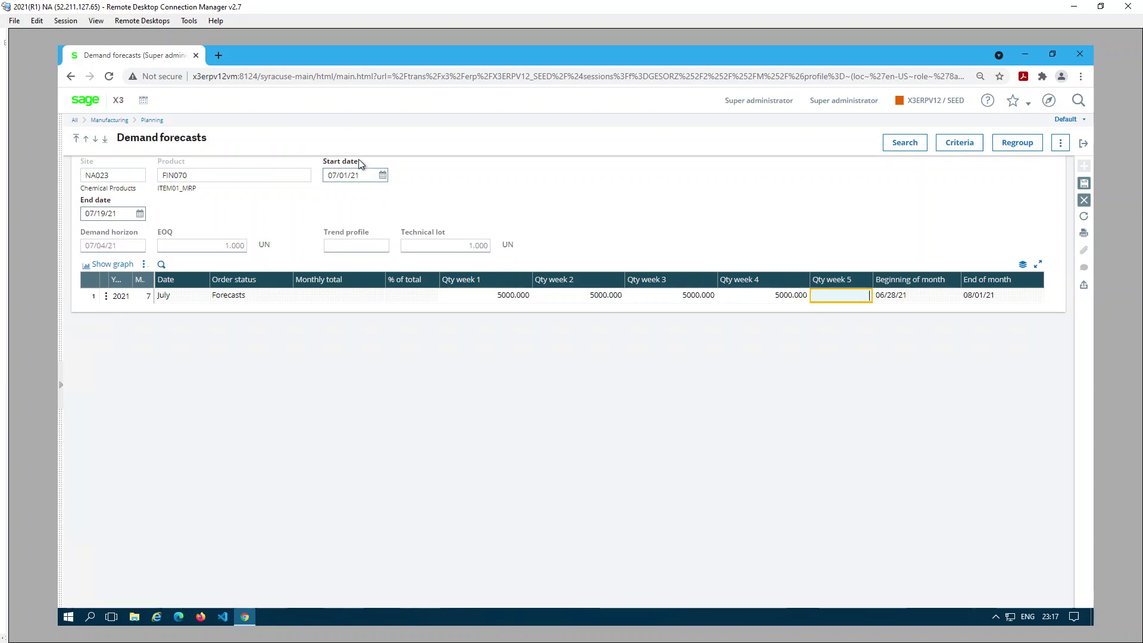
{"action": "left_click", "coordinate": [1092, 186]}
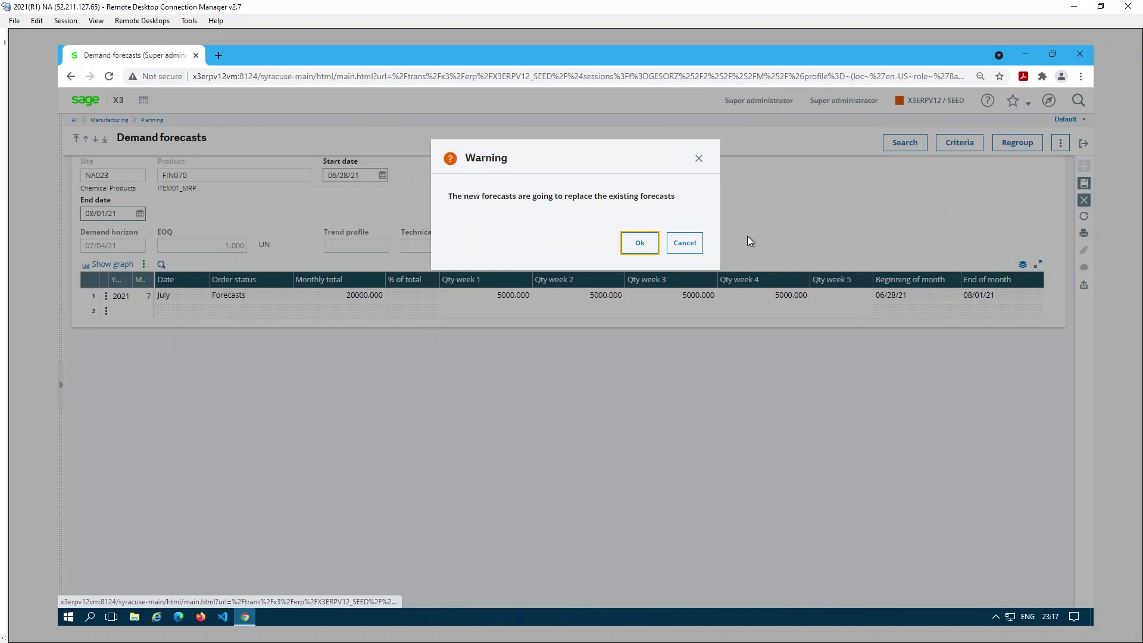
{"action": "left_click", "coordinate": [651, 244]}
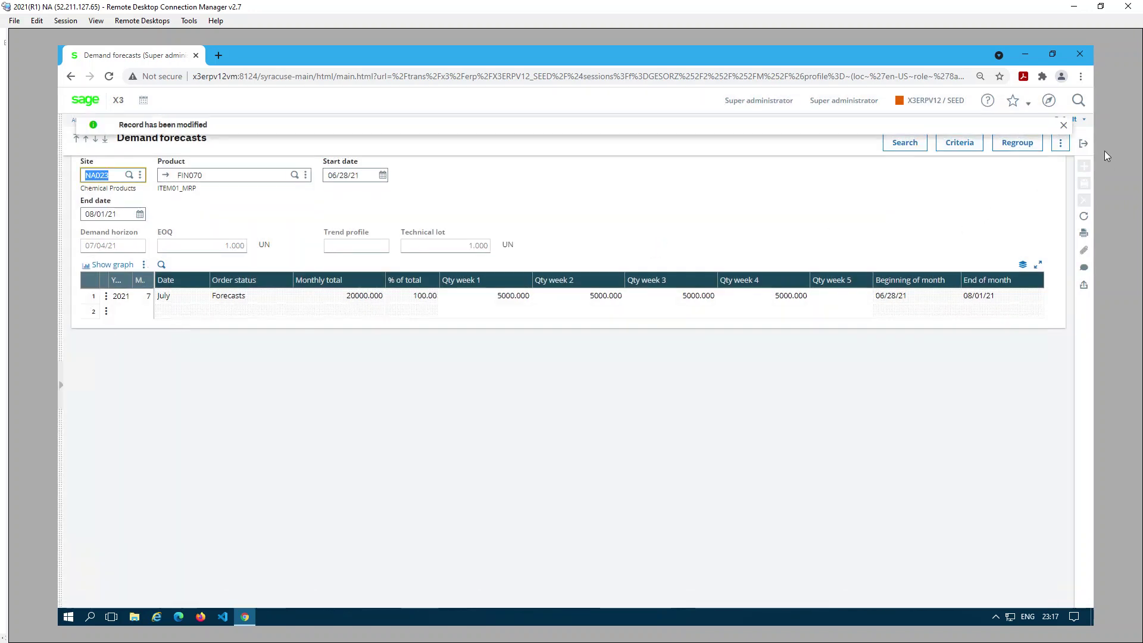
Step: Check the current date in the system calendar and close the demand forecasts
{"action": "left_click", "coordinate": [1083, 143]}
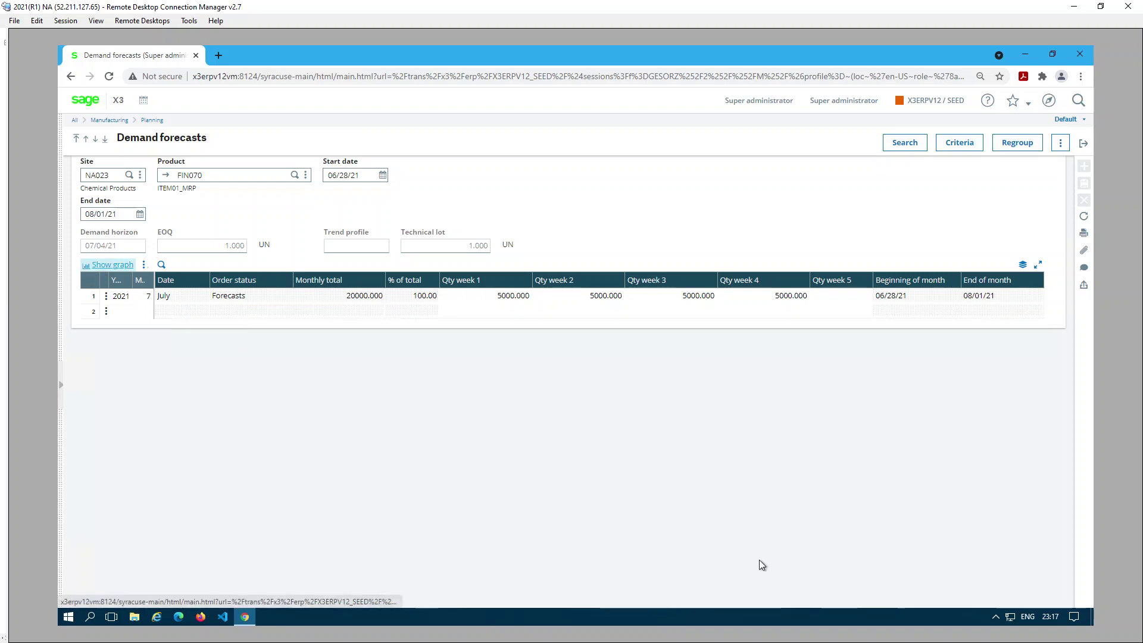
{"action": "left_click", "coordinate": [1053, 620]}
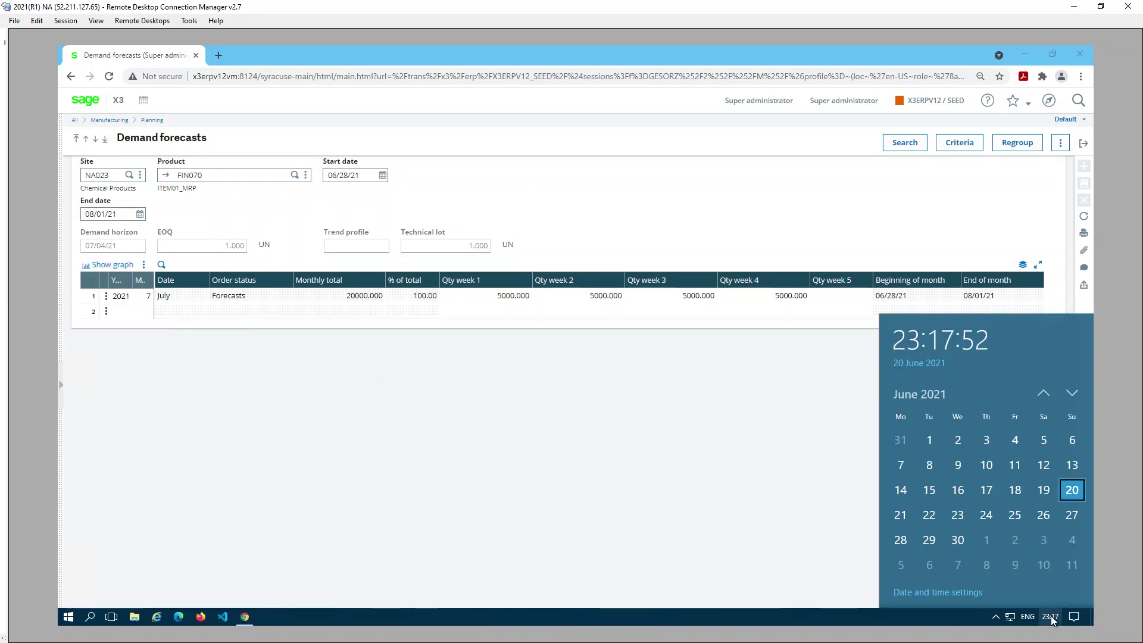
{"action": "left_click", "coordinate": [770, 519]}
{"action": "left_click", "coordinate": [1084, 144]}
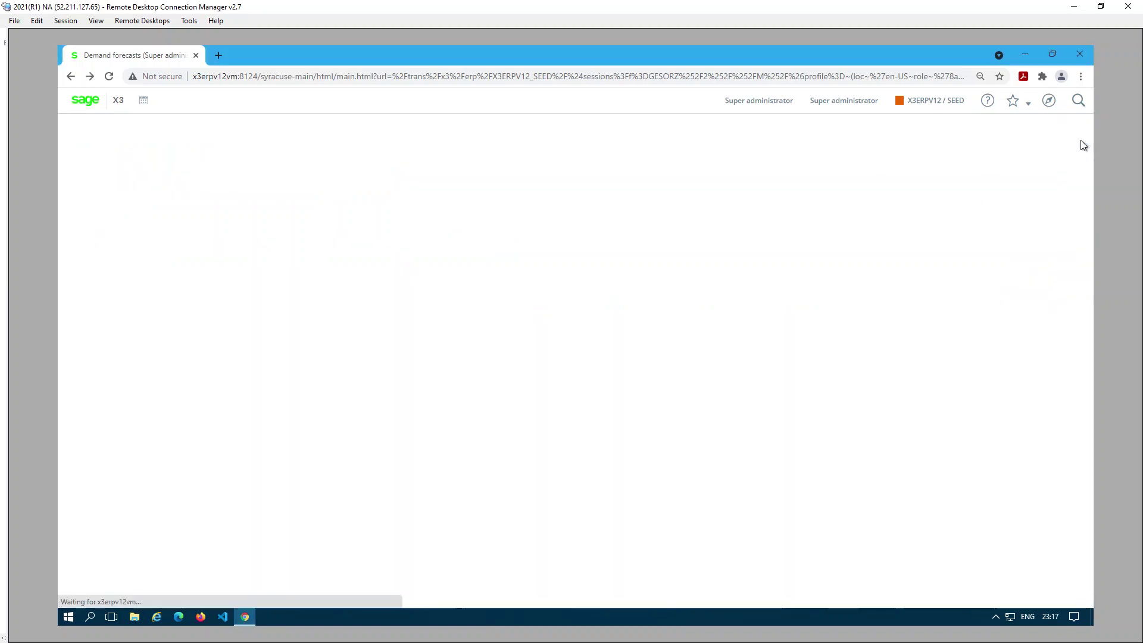
Step: Open sales order entry with the ALL Full entry transaction
{"action": "left_click", "coordinate": [1049, 103]}
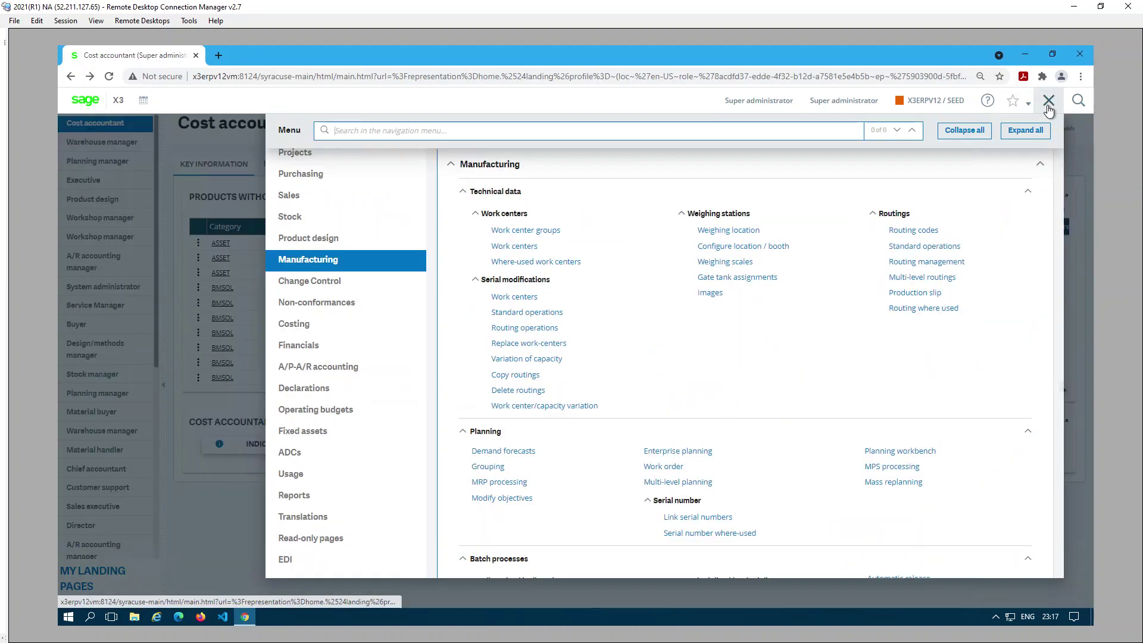
{"action": "left_click", "coordinate": [293, 202]}
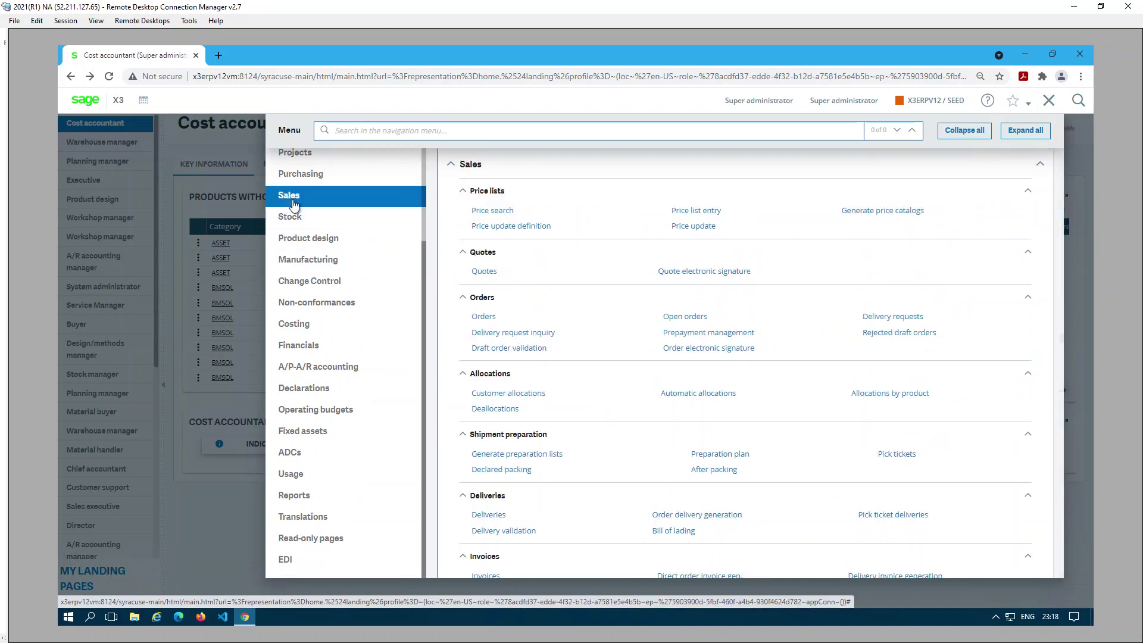
{"action": "left_click", "coordinate": [487, 317]}
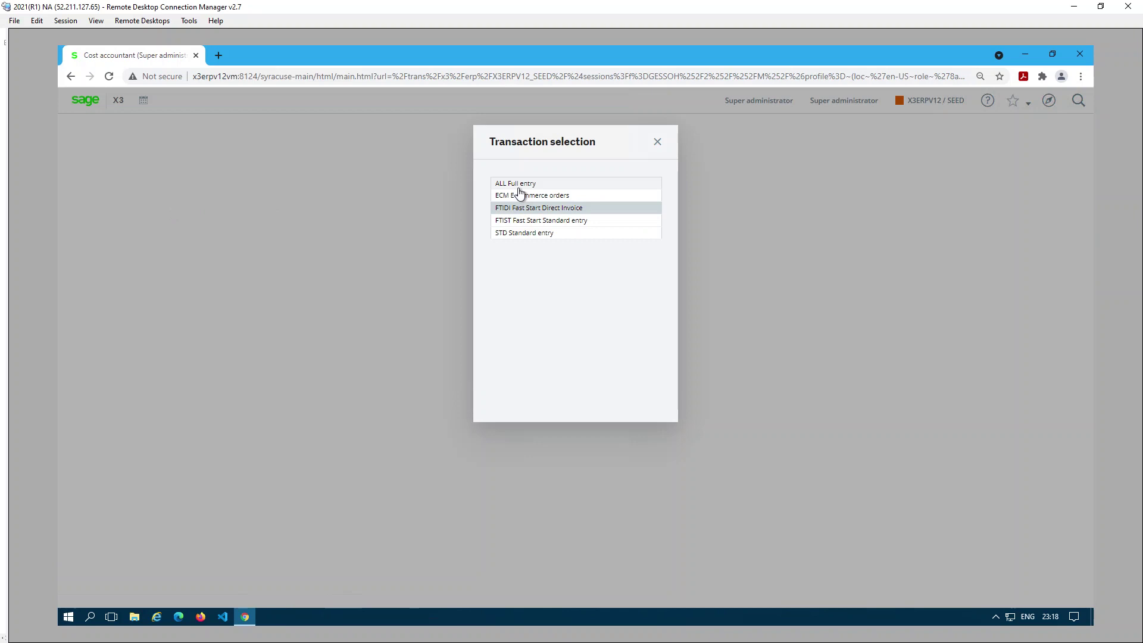
{"action": "left_click", "coordinate": [516, 183]}
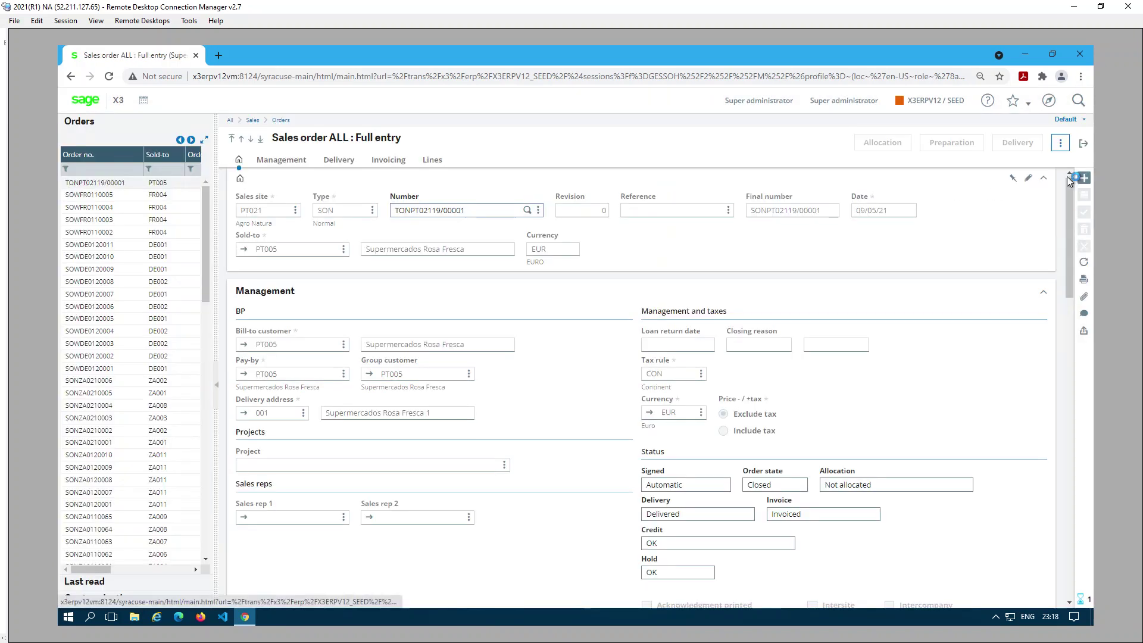
Step: Start a new SON sales order at site NA023, dated 07/01/21, for the sold-to customer ABC Industrial
{"action": "left_click", "coordinate": [1068, 177]}
{"action": "key", "text": "Tab"}
{"action": "key", "text": "Tab"}
{"action": "key", "text": "Tab"}
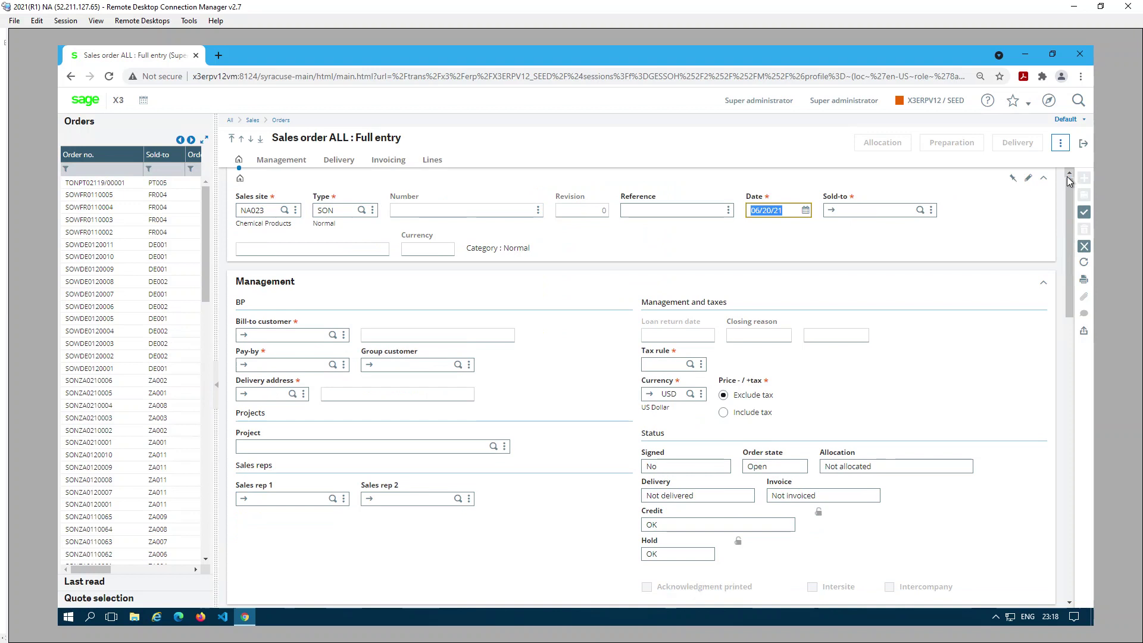
{"action": "type", "text": "07/01/21"}
{"action": "key", "text": "Tab"}
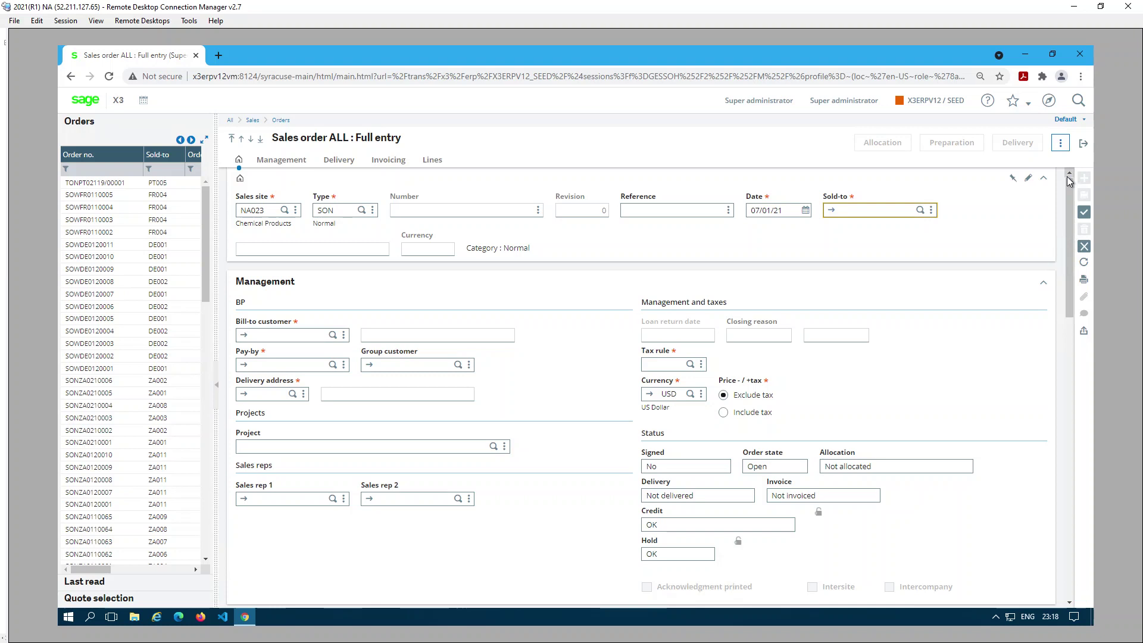
{"action": "type", "text": "na009"}
{"action": "key", "text": "Tab"}
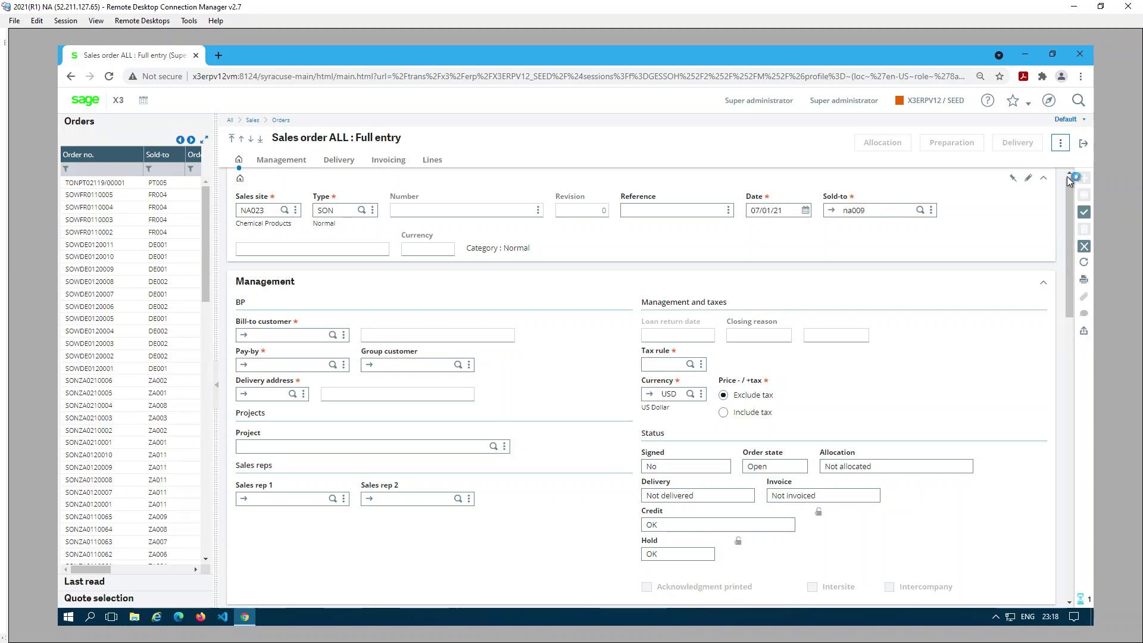
Step: Set the order's required delivery date to 07/14/21 and its delivery lead time to 0
{"action": "scroll", "coordinate": [433, 481], "scroll_direction": "down", "scroll_amount": 5}
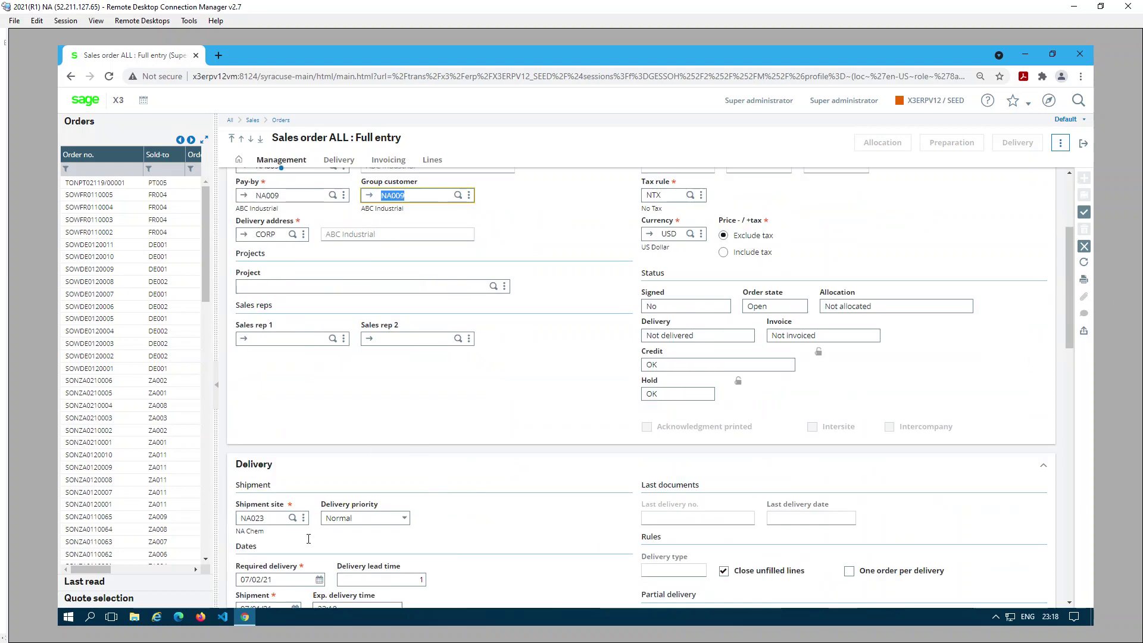
{"action": "scroll", "coordinate": [293, 548], "scroll_direction": "down", "scroll_amount": 1}
{"action": "left_click", "coordinate": [279, 340]}
{"action": "left_click_drag", "start_coordinate": [278, 340], "coordinate": [227, 343]}
{"action": "type", "text": "07/"}
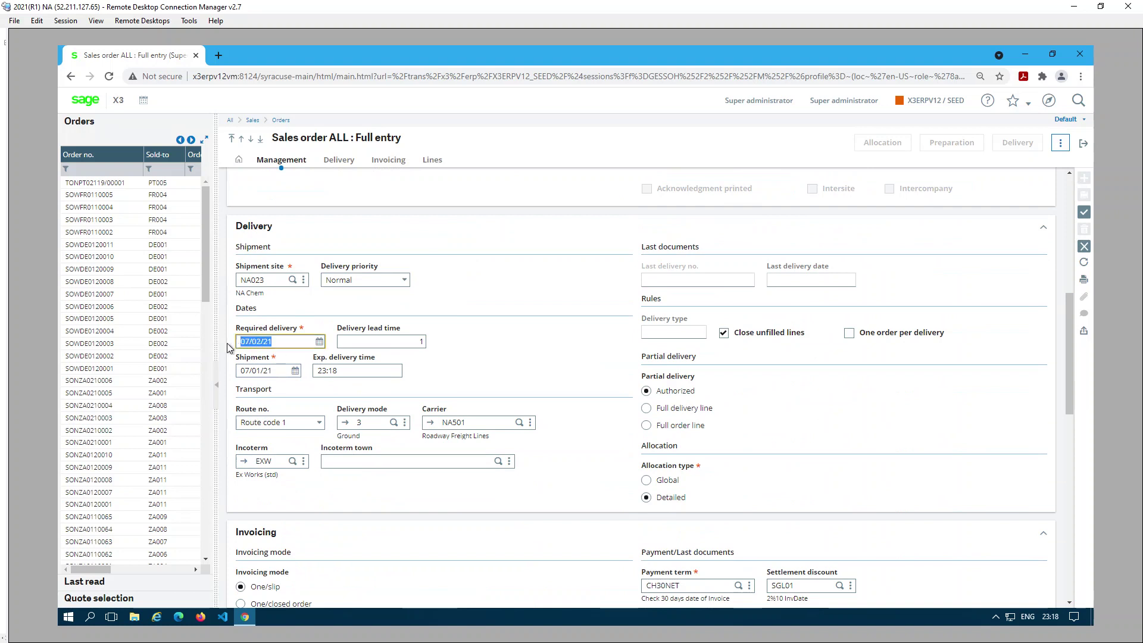
{"action": "type", "text": "14/21"}
{"action": "key", "text": "Tab"}
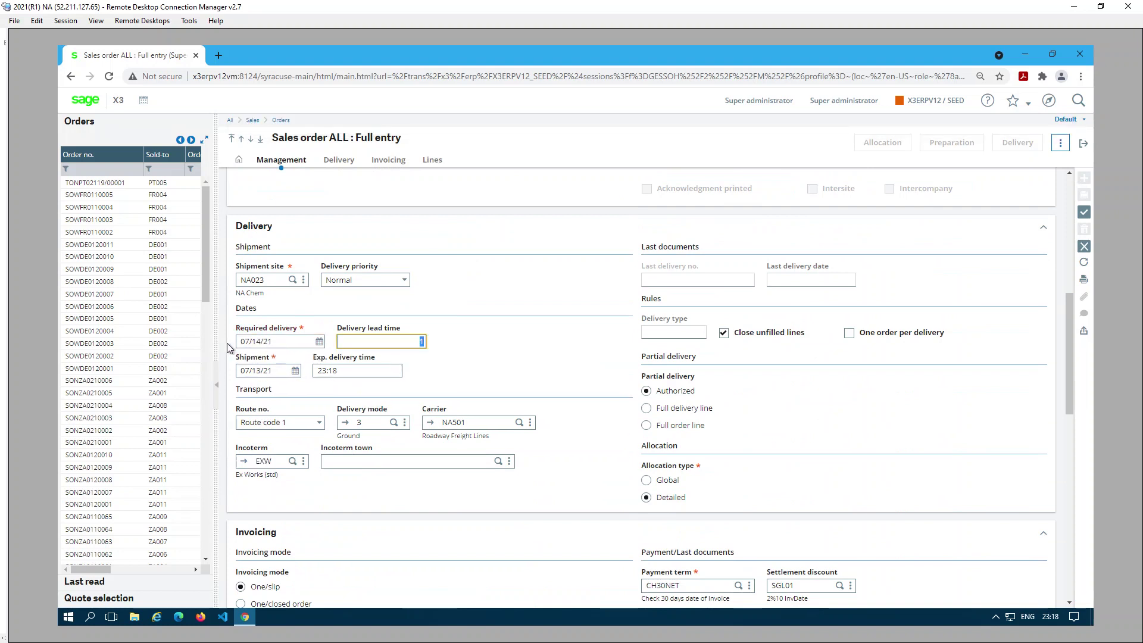
{"action": "key", "text": "Tab"}
{"action": "key", "text": "Tab"}
Step: Add an order line for product FIN070 with an ordered quantity of 2000 and a gross price of 10
{"action": "scroll", "coordinate": [541, 466], "scroll_direction": "down", "scroll_amount": 5}
{"action": "scroll", "coordinate": [423, 444], "scroll_direction": "down", "scroll_amount": 3}
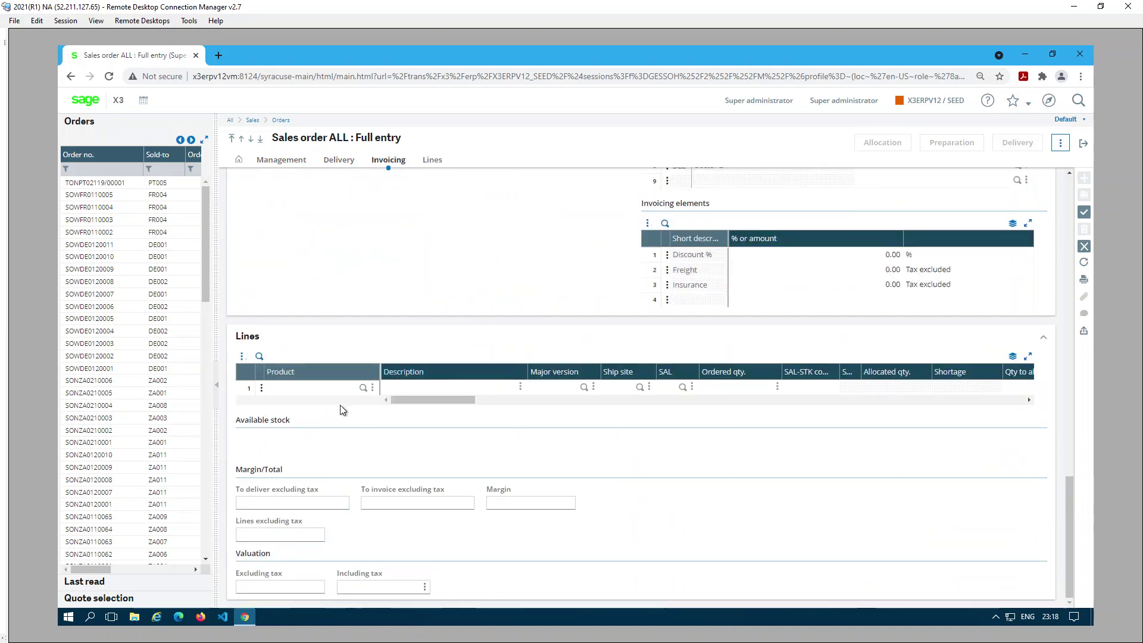
{"action": "left_click", "coordinate": [320, 390]}
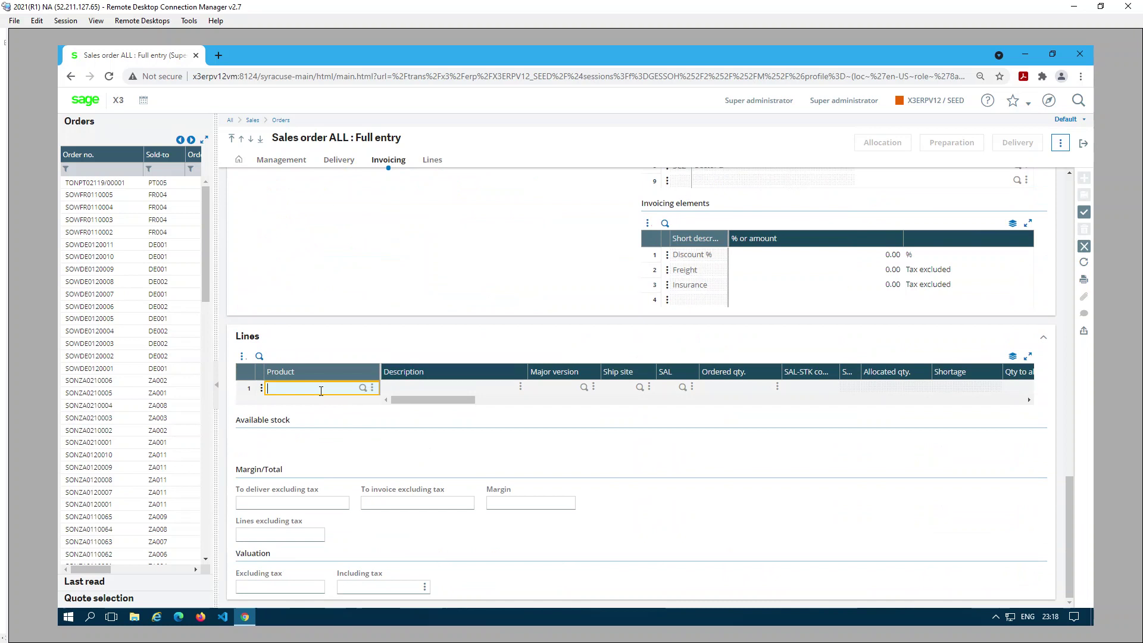
{"action": "key", "text": "Tab"}
{"action": "key", "text": "Tab"}
{"action": "type", "text": "200"}
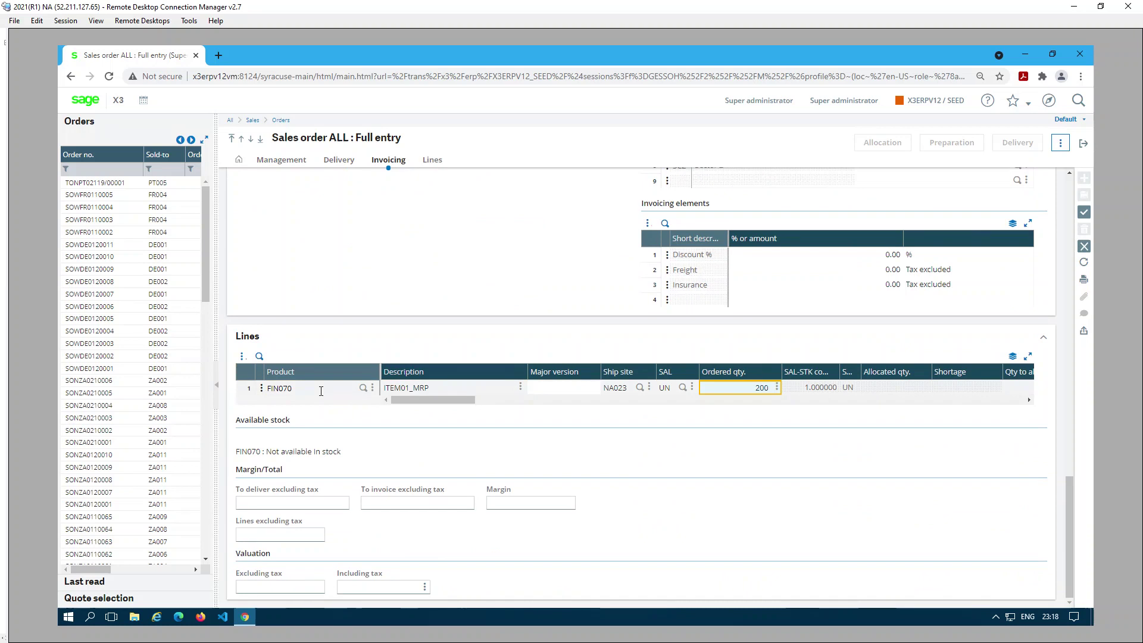
{"action": "type", "text": "0"}
{"action": "key", "text": "Tab"}
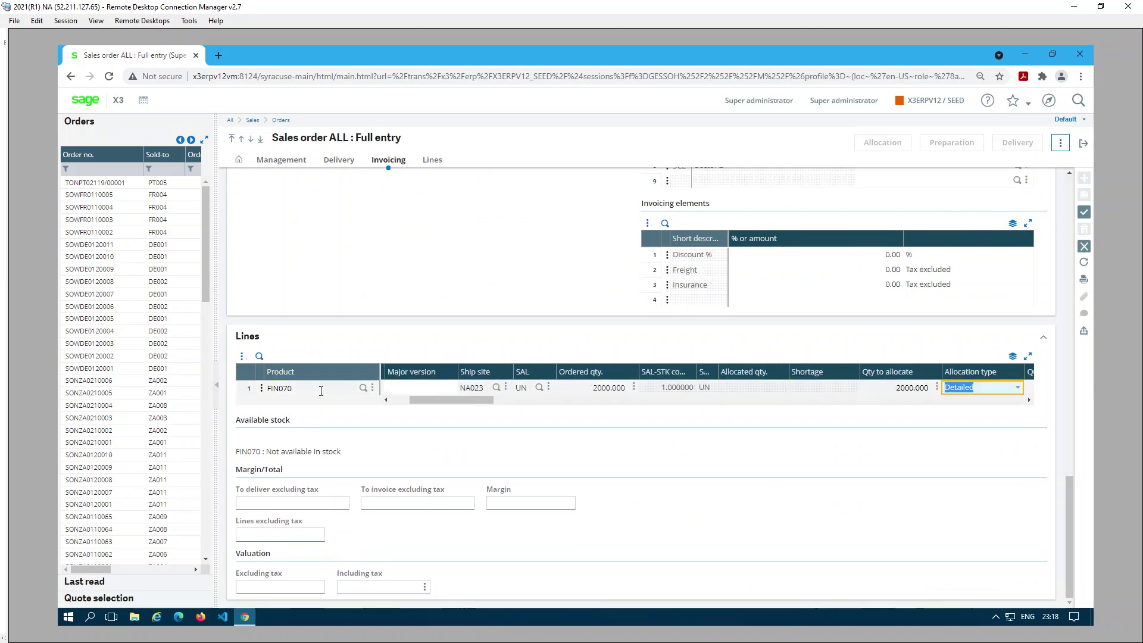
{"action": "key", "text": "Tab"}
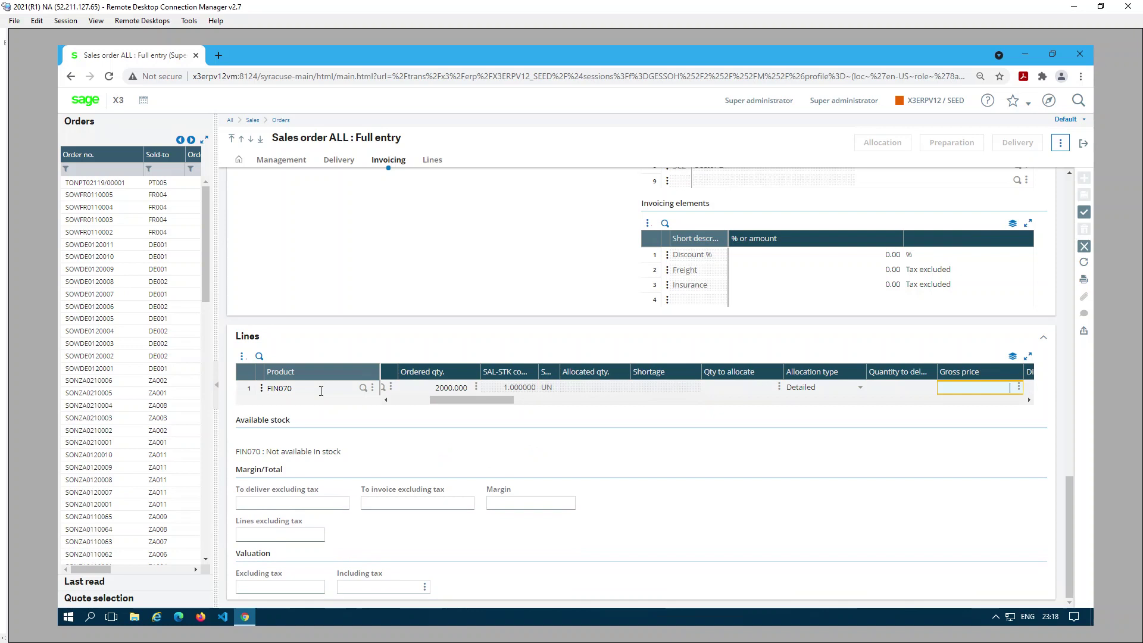
{"action": "type", "text": "10"}
{"action": "key", "text": "Tab"}
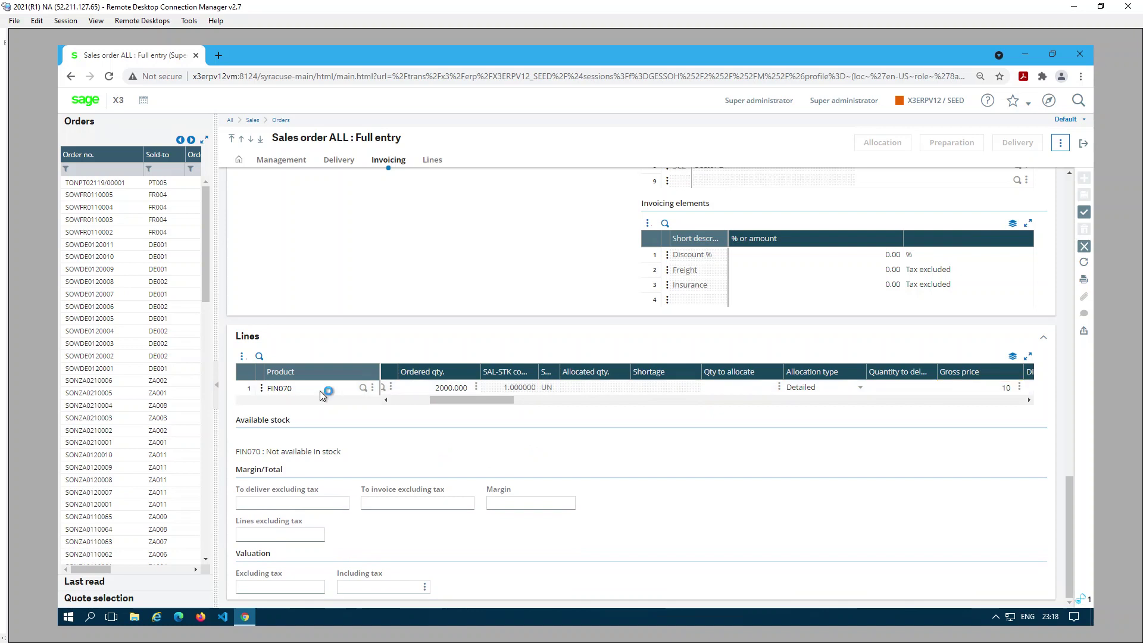
Step: Create the sales order, check its required delivery and shipment dates, and close order entry
{"action": "left_click", "coordinate": [1084, 212]}
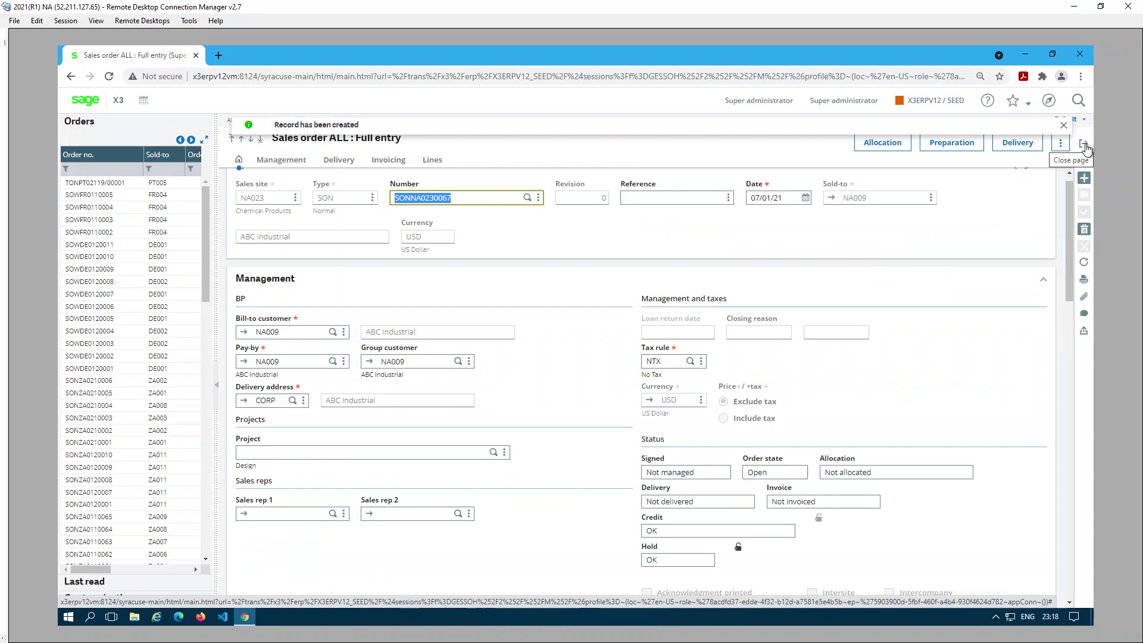
{"action": "scroll", "coordinate": [531, 365], "scroll_direction": "down", "scroll_amount": 5}
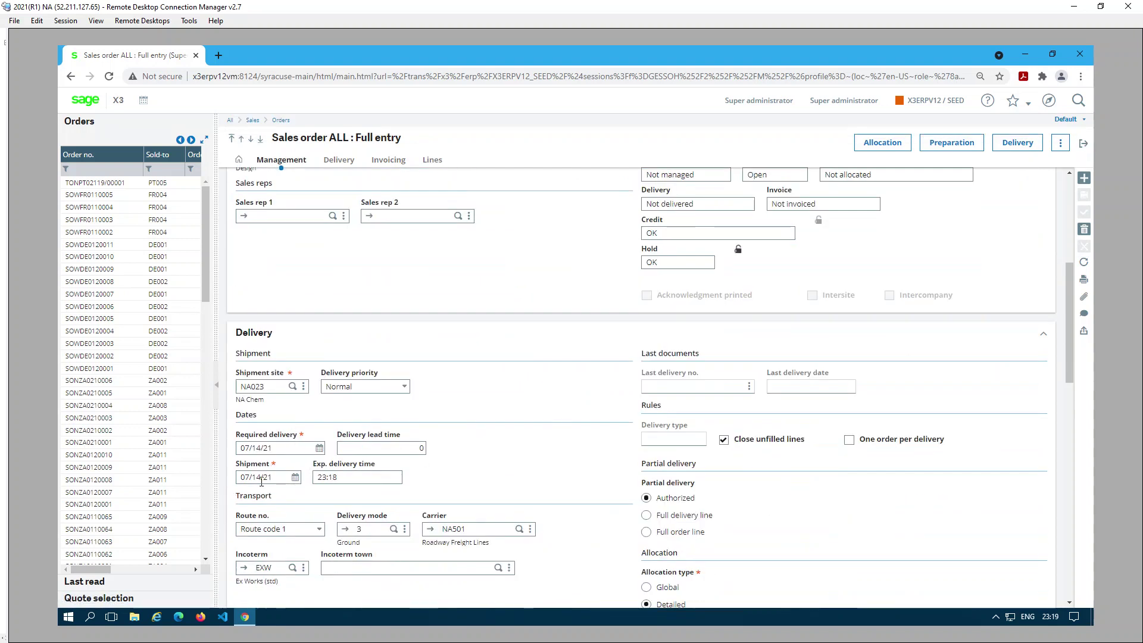
{"action": "left_click", "coordinate": [1085, 144]}
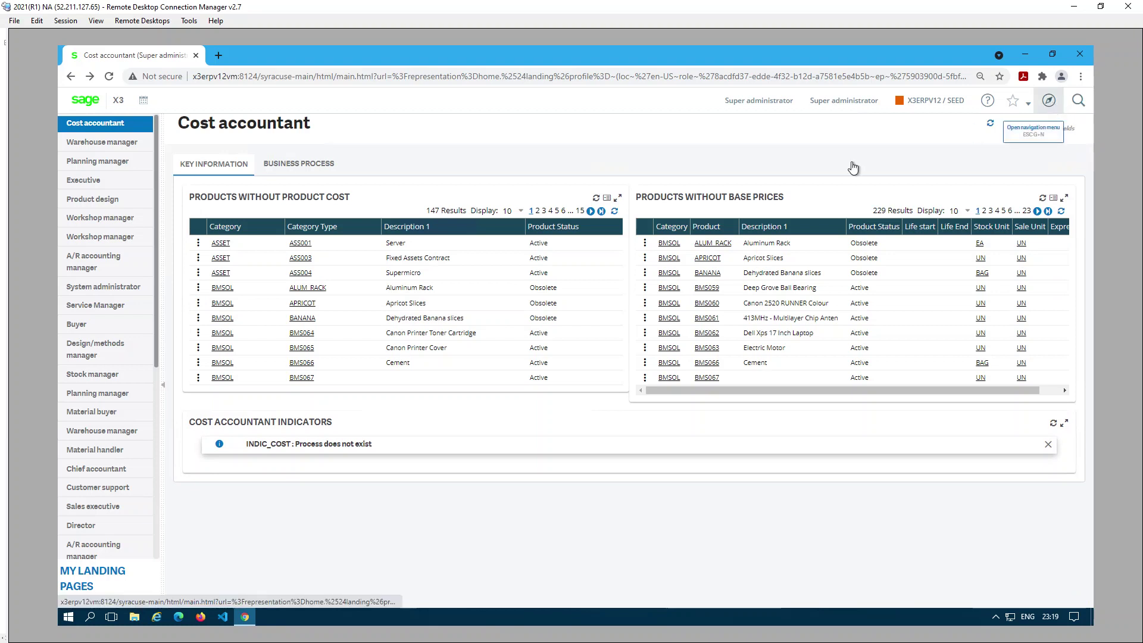
Step: Run manufacturing MRP processing for site NA023 with reference date 06/20/21 and close the resulting log
{"action": "key", "text": "Escape"}
{"action": "key", "text": "g"}
{"action": "key", "text": "n"}
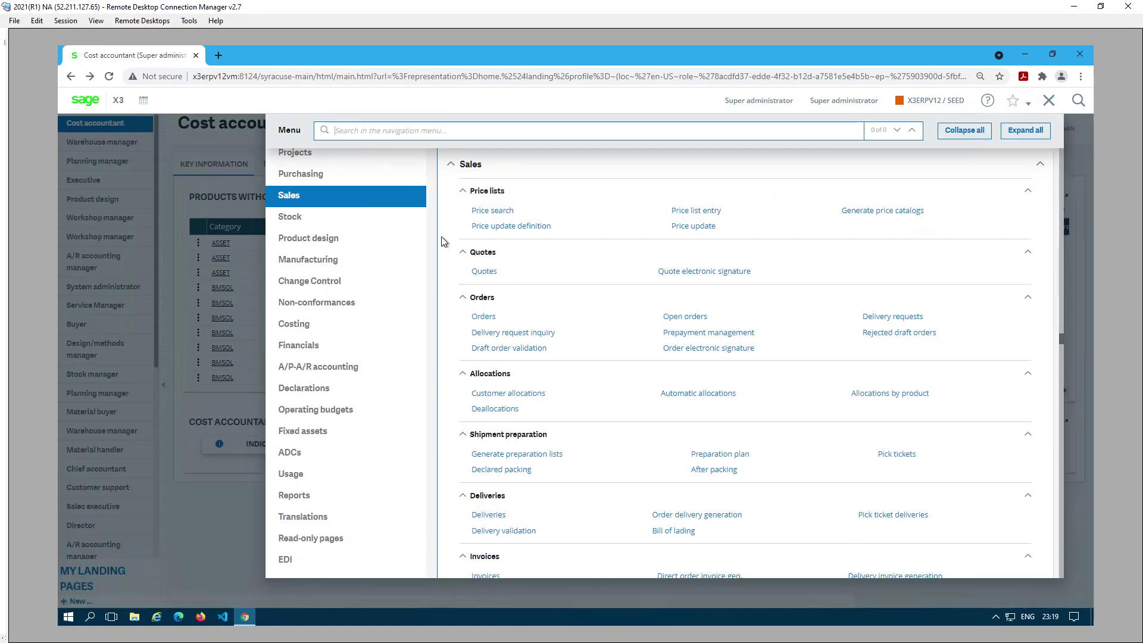
{"action": "left_click", "coordinate": [326, 265]}
{"action": "scroll", "coordinate": [573, 427], "scroll_direction": "down", "scroll_amount": 2}
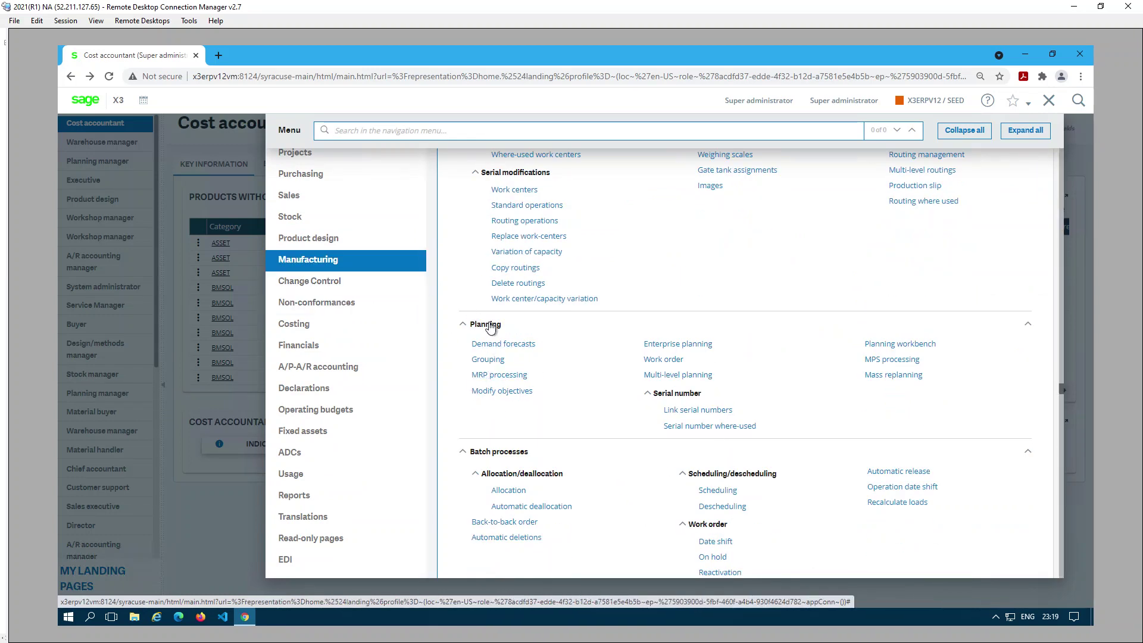
{"action": "left_click", "coordinate": [517, 377]}
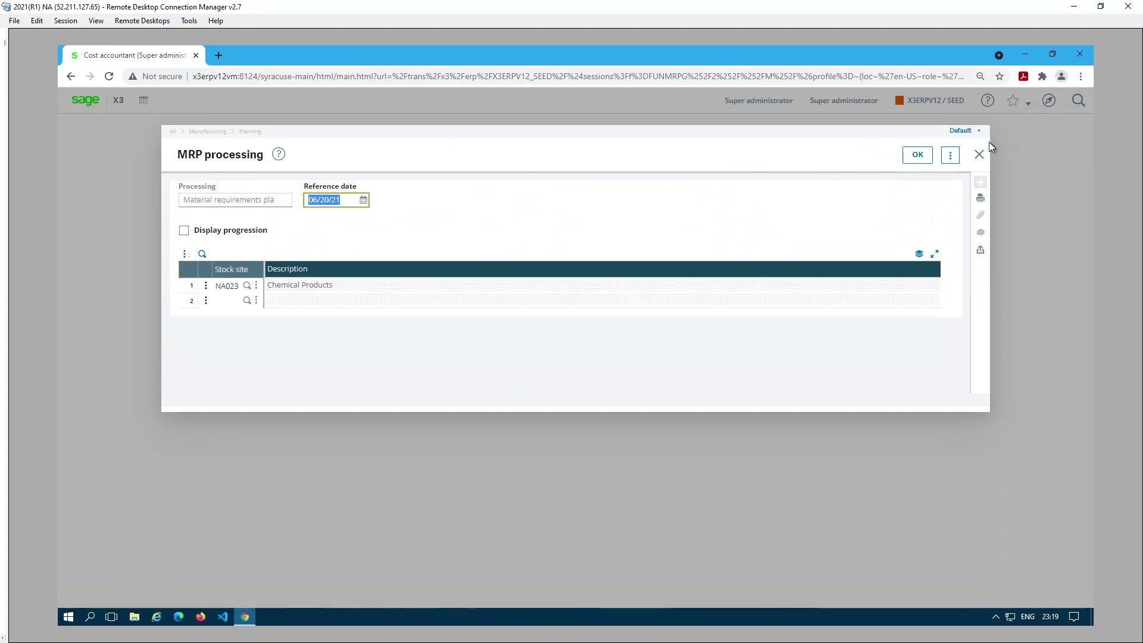
{"action": "left_click", "coordinate": [924, 154]}
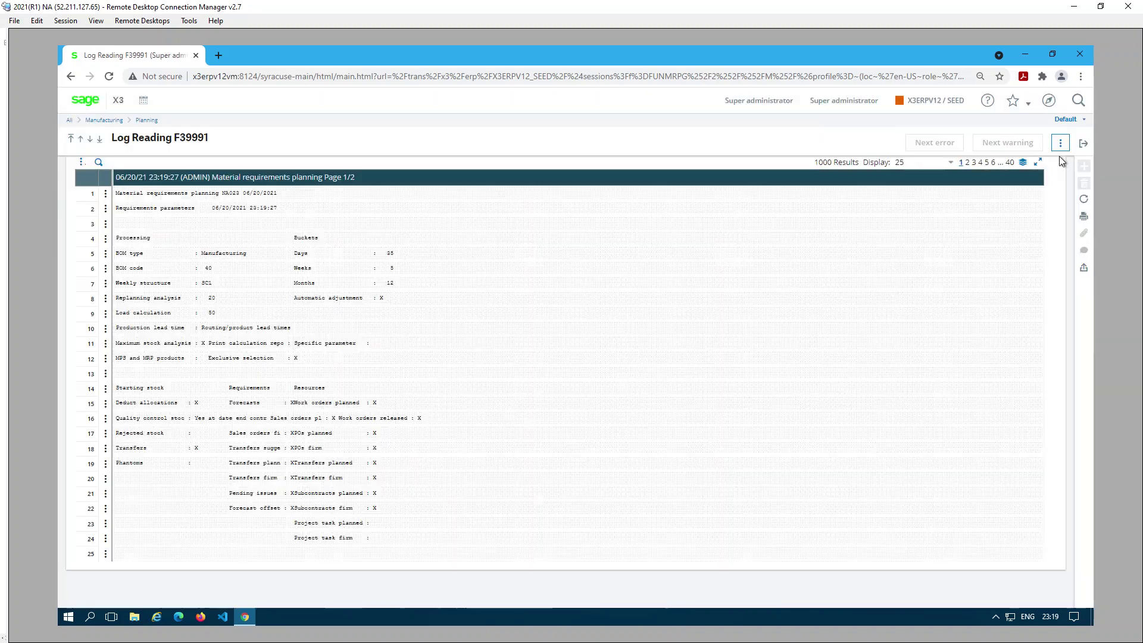
{"action": "left_click", "coordinate": [1084, 144]}
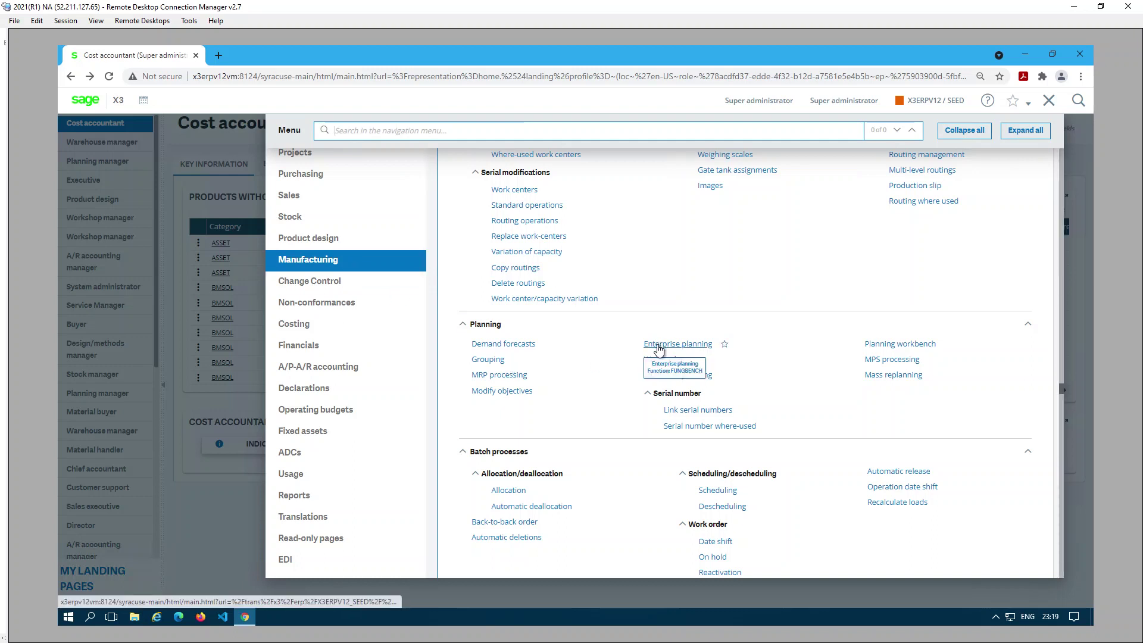
Step: Open enterprise planning with the ALL Full entry transaction and search site NA023 for orders of product FIN070 only
{"action": "left_click", "coordinate": [699, 349]}
{"action": "left_click", "coordinate": [521, 197]}
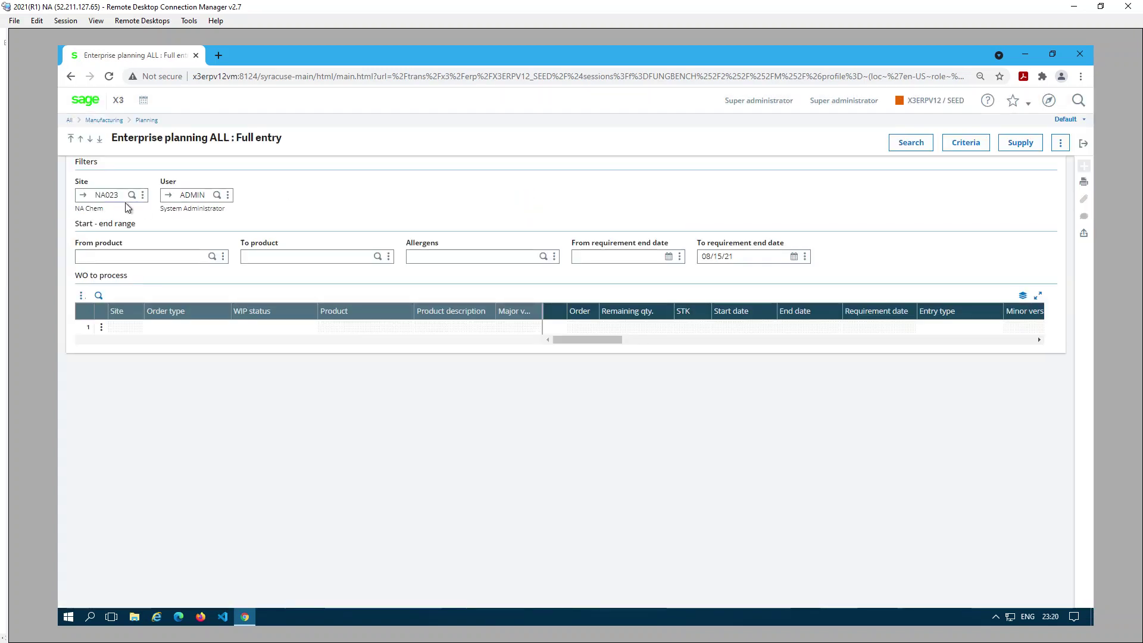
{"action": "left_click", "coordinate": [140, 254]}
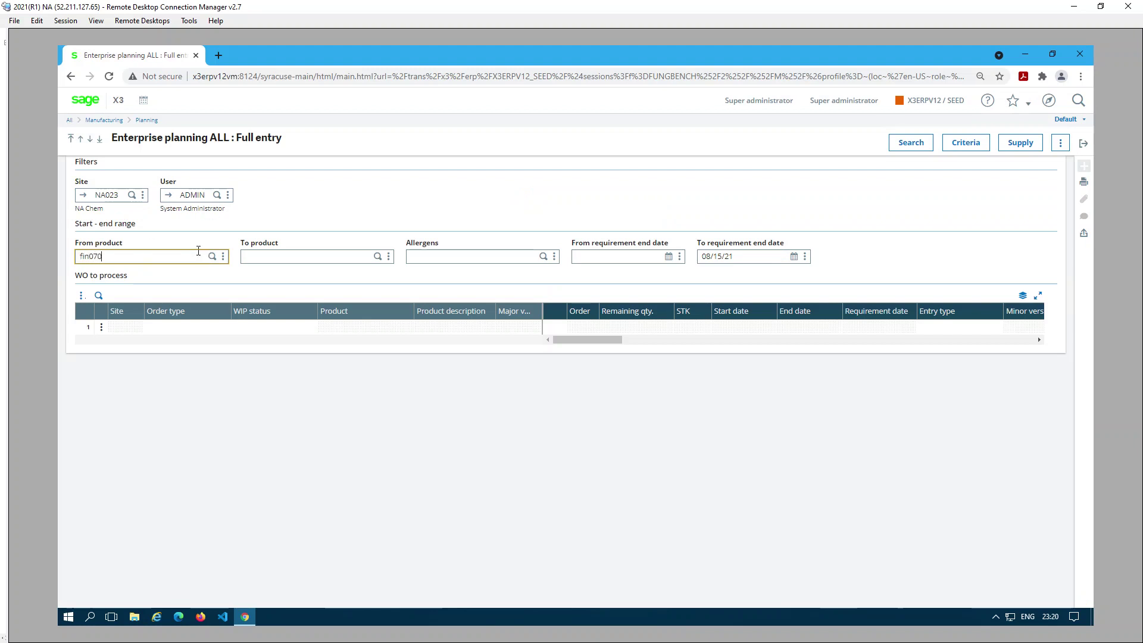
{"action": "key", "text": "Tab"}
{"action": "key", "text": "Tab"}
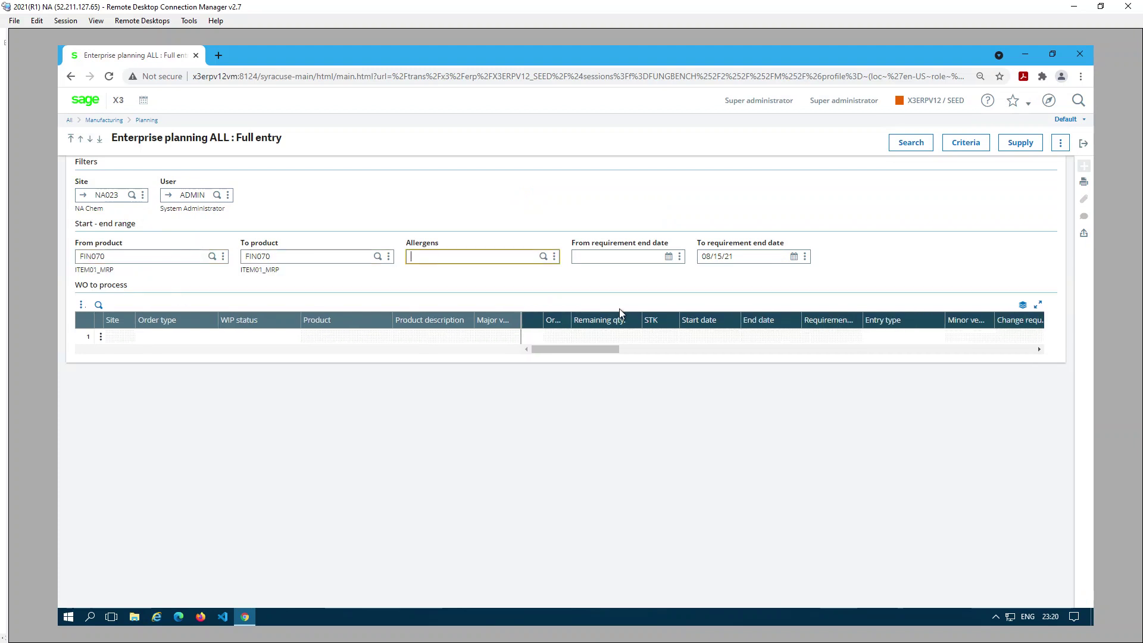
{"action": "key", "text": "Tab"}
{"action": "left_click", "coordinate": [908, 143]}
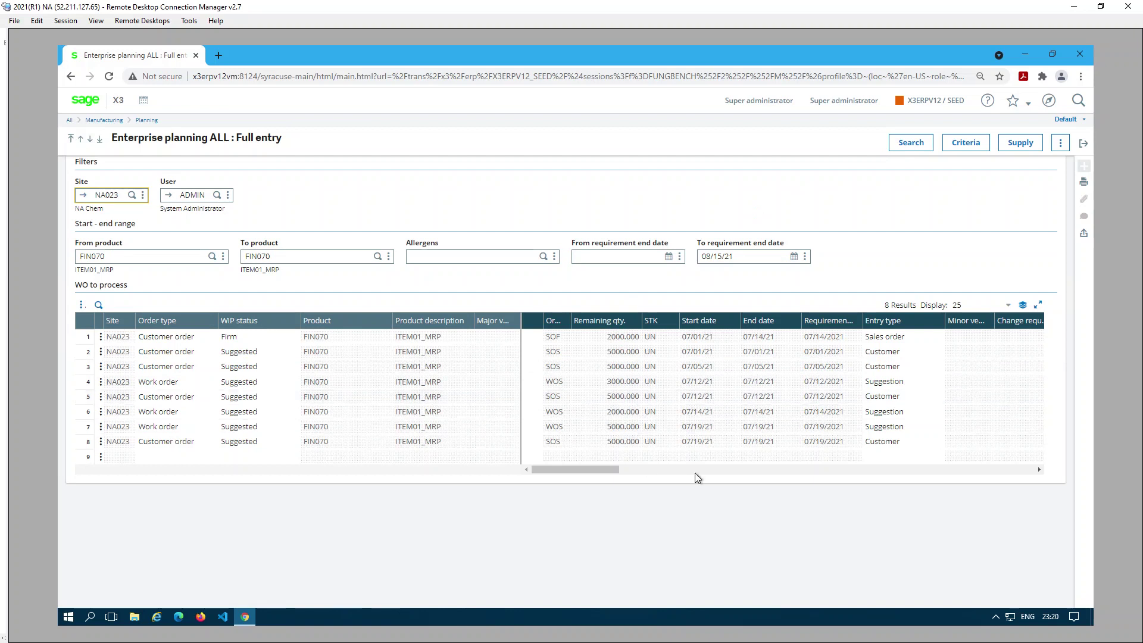
Step: Sort the planning lines by requirement date, widen the Order column to examine the suggestions, and close enterprise planning
{"action": "left_click", "coordinate": [848, 325]}
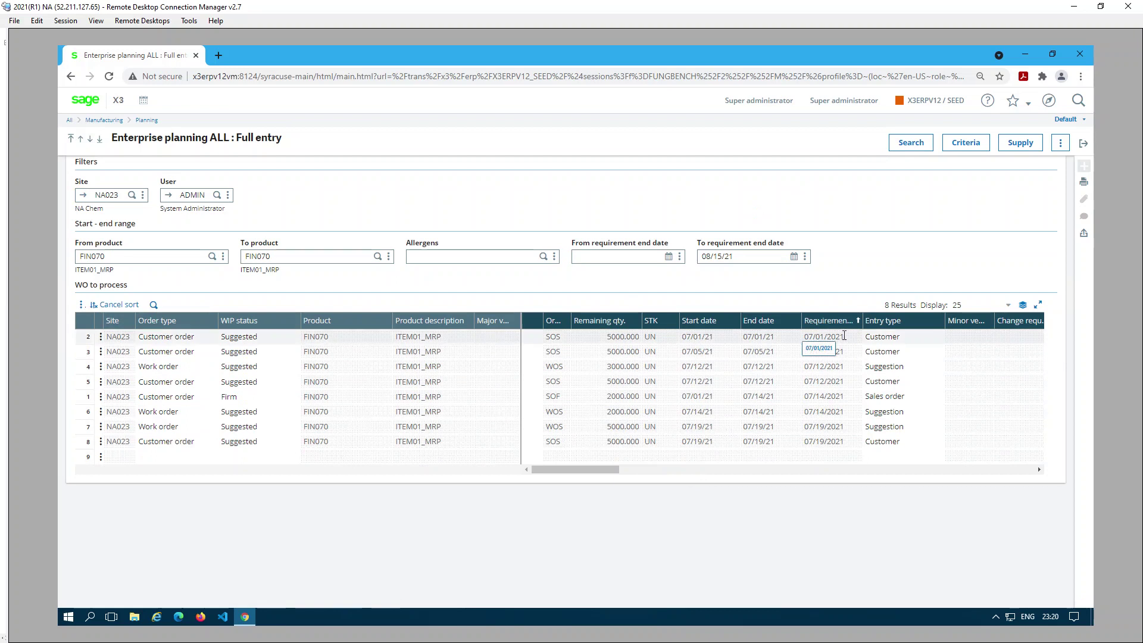
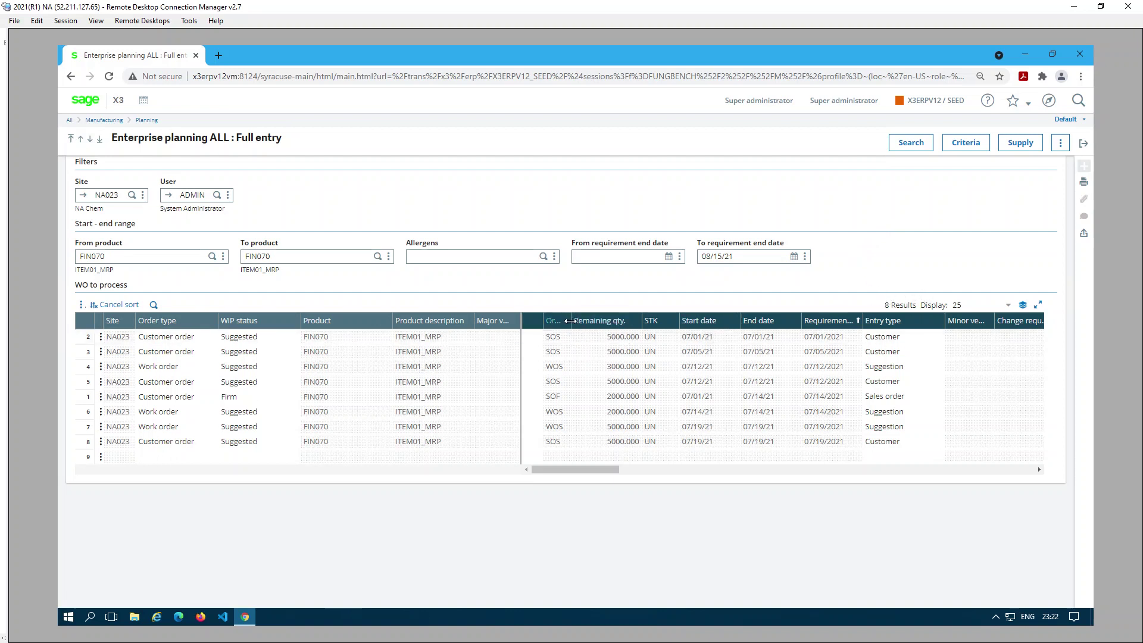
{"action": "left_click_drag", "start_coordinate": [571, 324], "coordinate": [601, 325]}
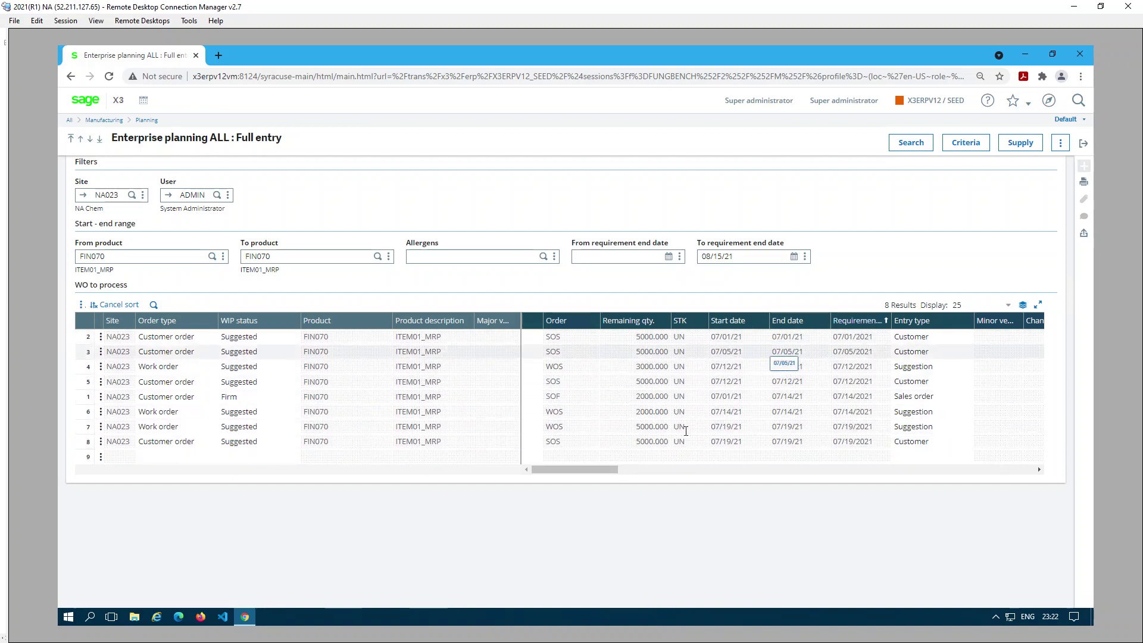
{"action": "left_click_drag", "start_coordinate": [604, 473], "coordinate": [864, 460]}
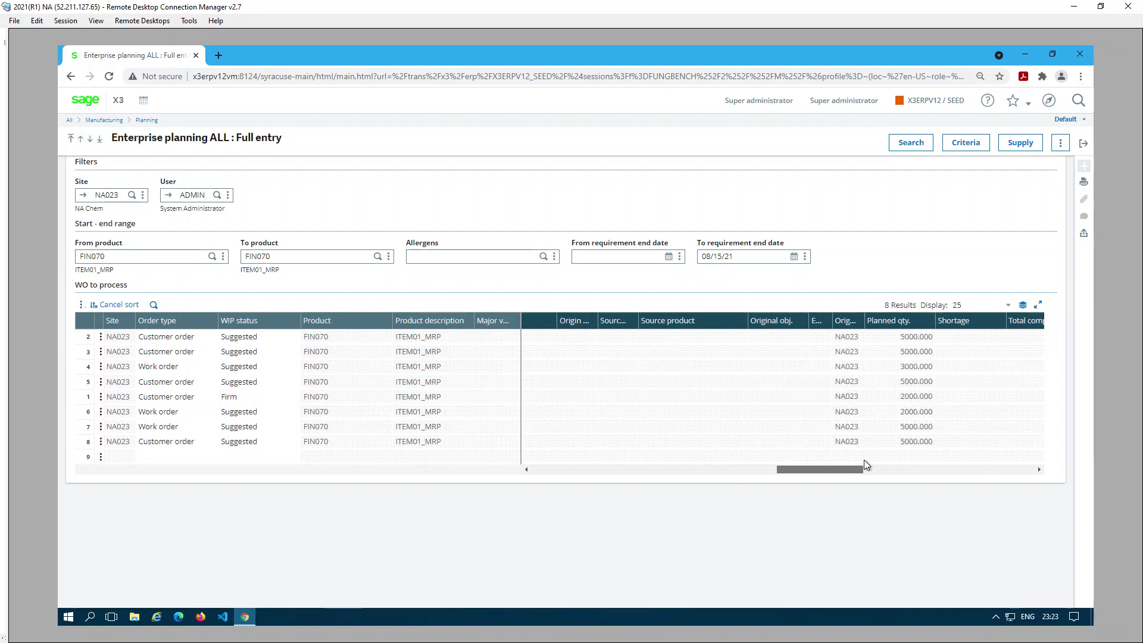
{"action": "left_click", "coordinate": [1083, 146]}
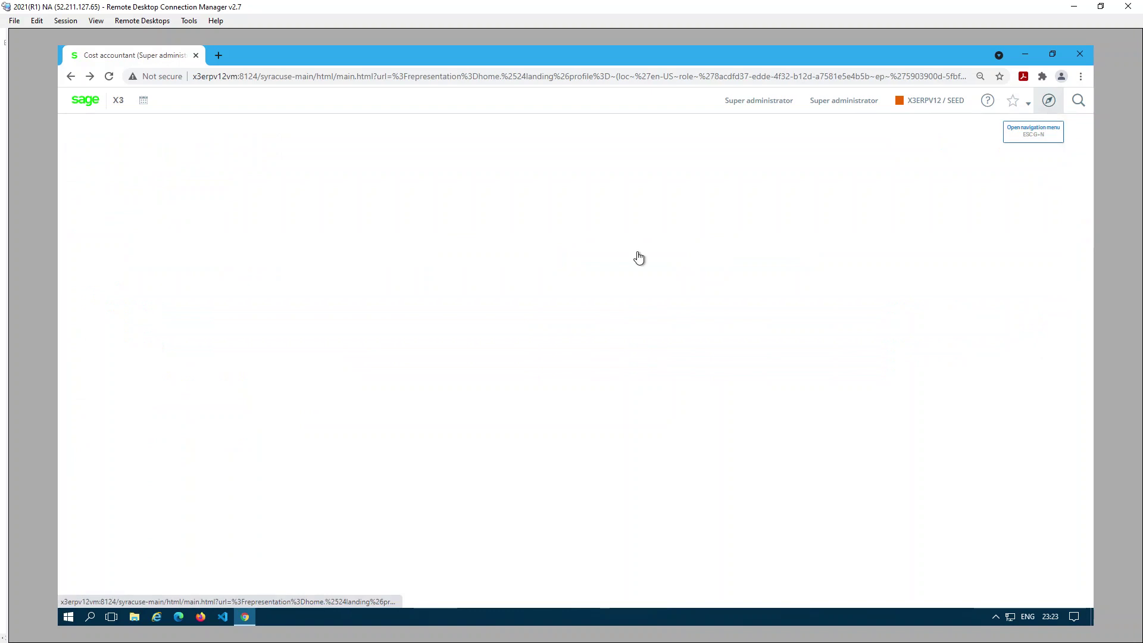
Step: Open the MRP results inquiry, search for product FIN070 at site NA023, and sort the lines by requirement date
{"action": "scroll", "coordinate": [588, 424], "scroll_direction": "down", "scroll_amount": 1}
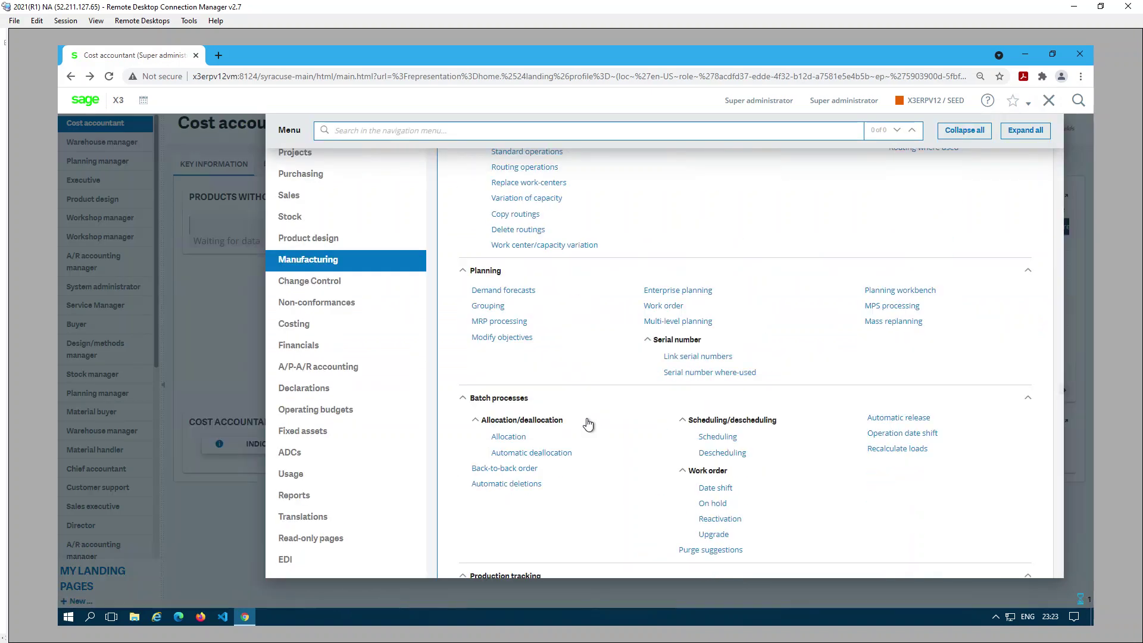
{"action": "scroll", "coordinate": [589, 423], "scroll_direction": "down", "scroll_amount": 1}
{"action": "scroll", "coordinate": [588, 423], "scroll_direction": "down", "scroll_amount": 8}
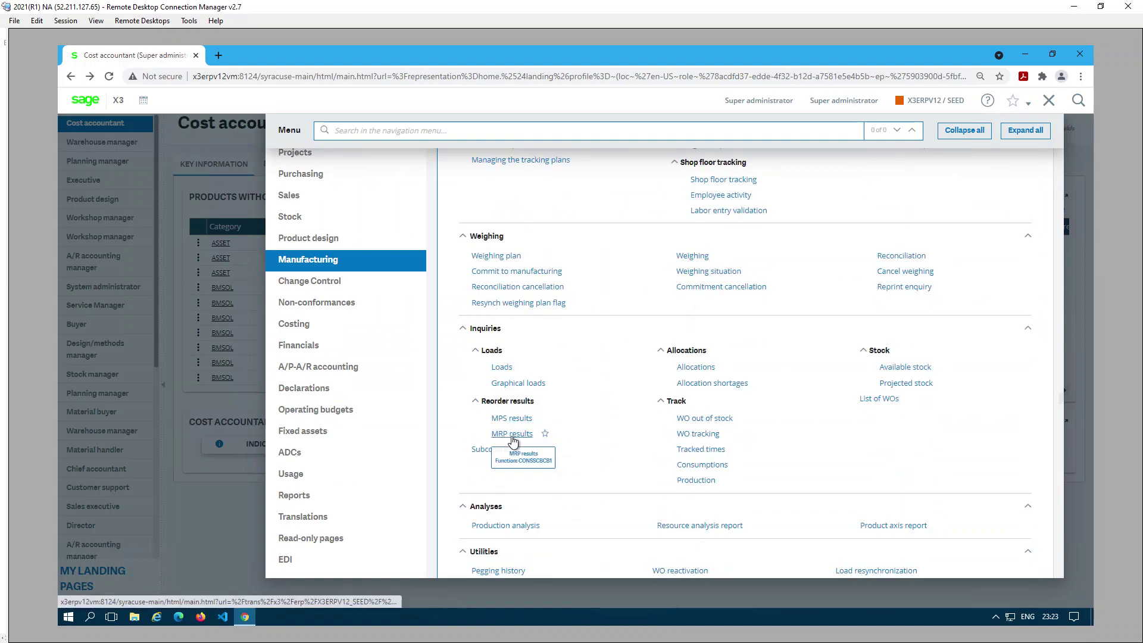
{"action": "left_click", "coordinate": [511, 435]}
{"action": "left_click", "coordinate": [137, 252]}
{"action": "type", "text": "fin070"}
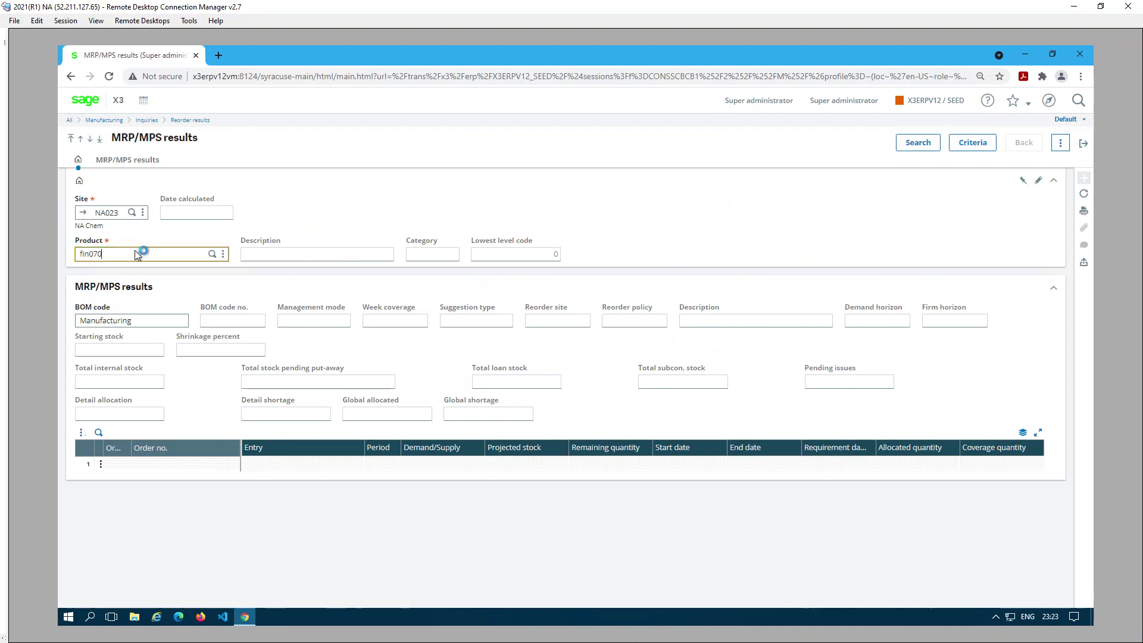
{"action": "key", "text": "Tab"}
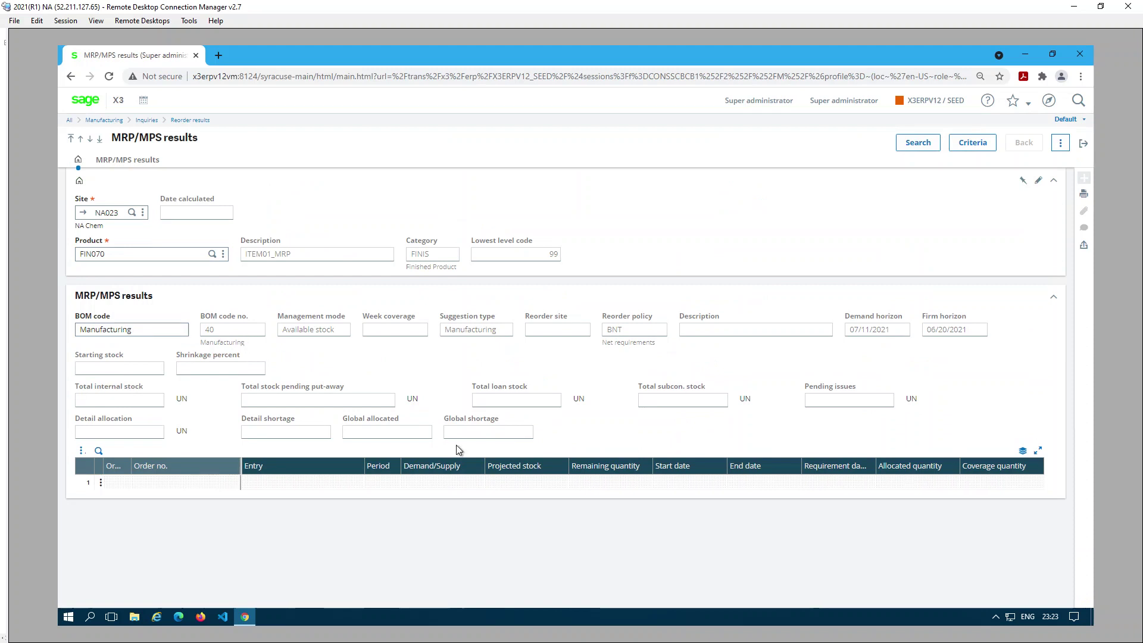
{"action": "left_click", "coordinate": [923, 143]}
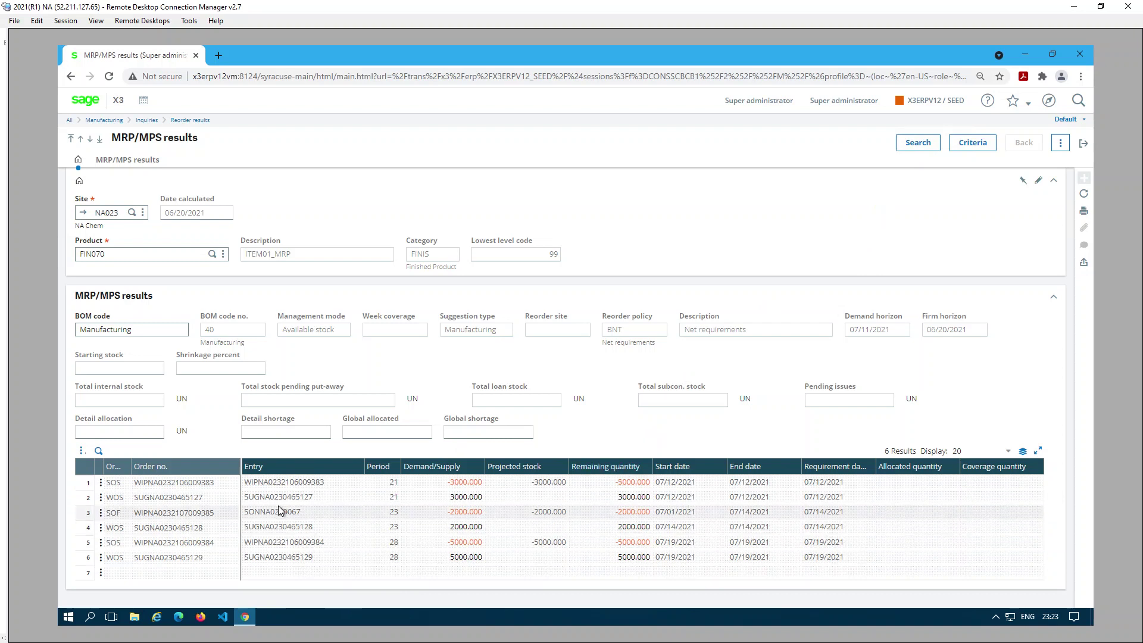
{"action": "left_click", "coordinate": [850, 472]}
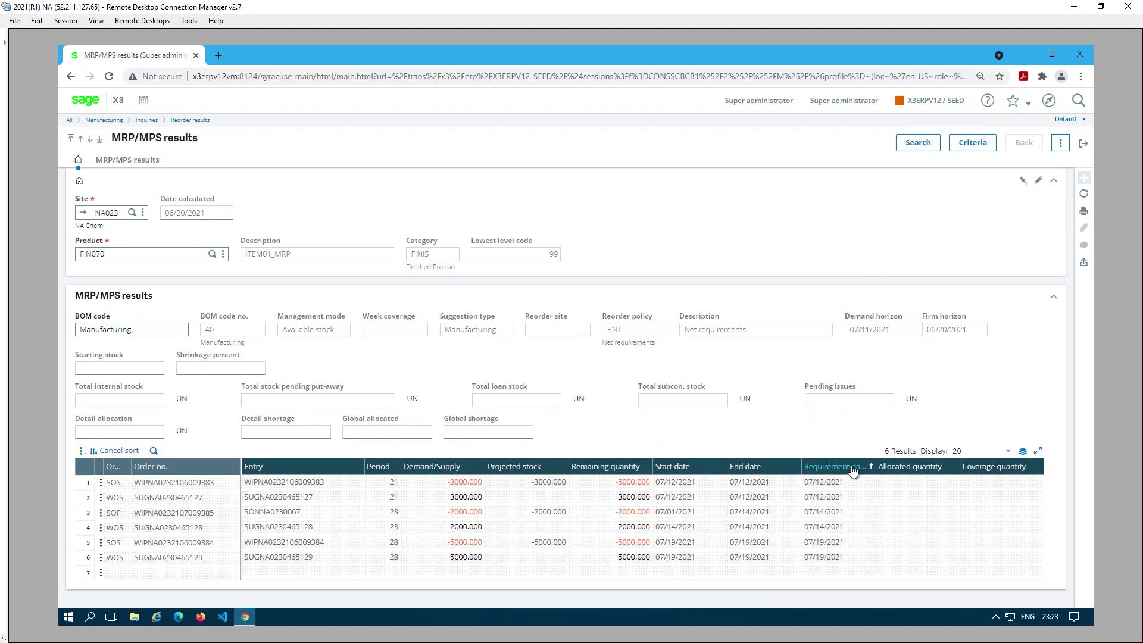